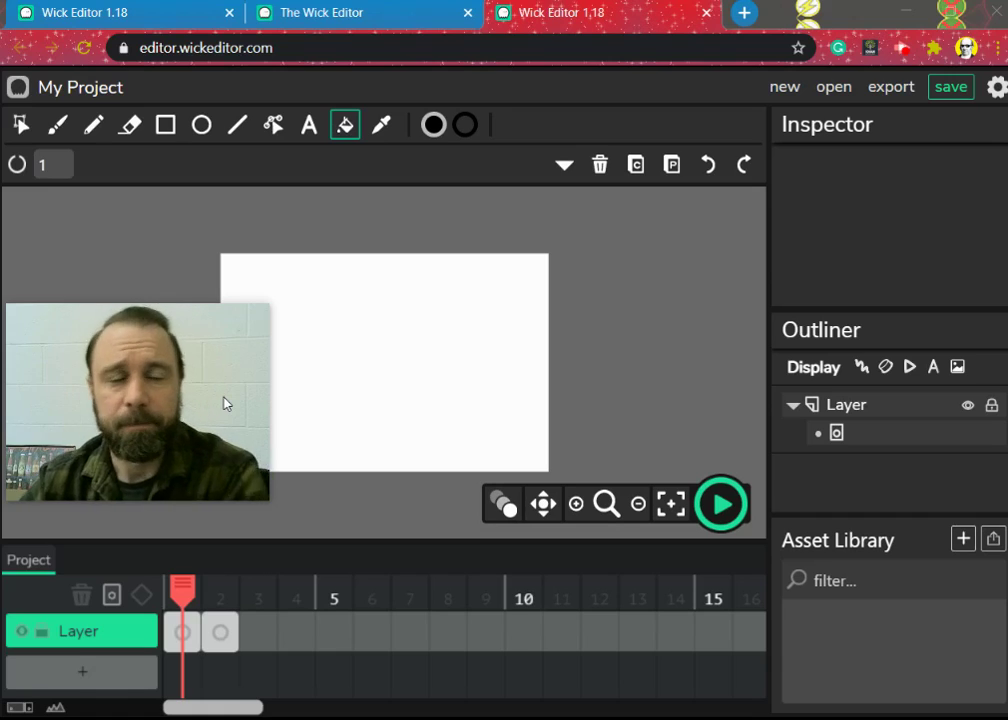
Launch the Wick web editor from its homepage and bring up the 'when I meet people' project
left_click(254, 313)
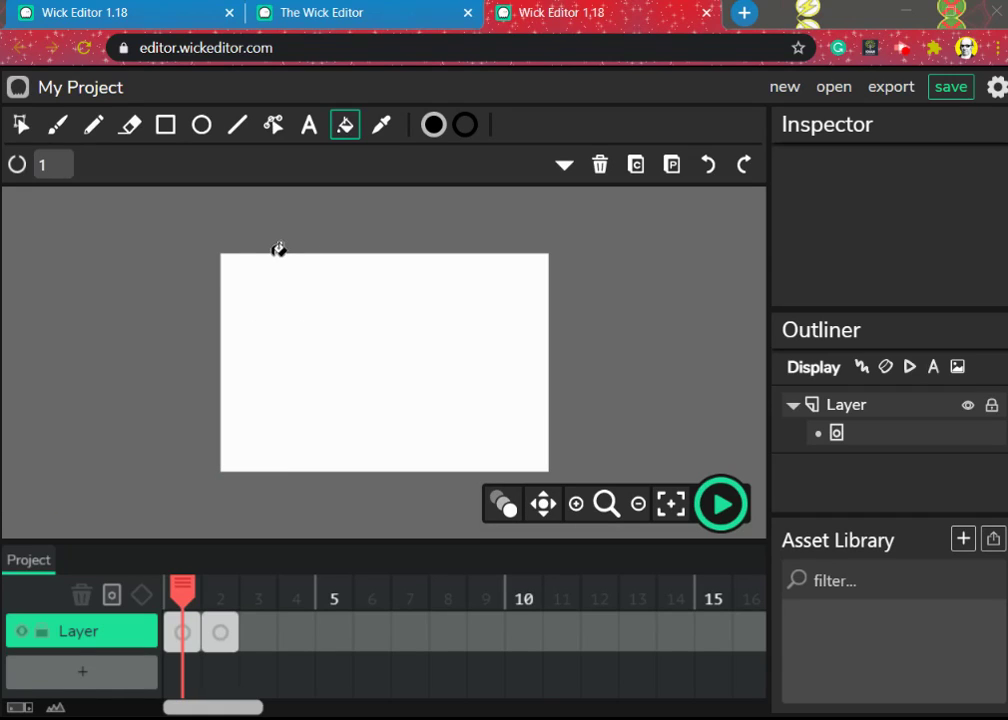
left_click(259, 6)
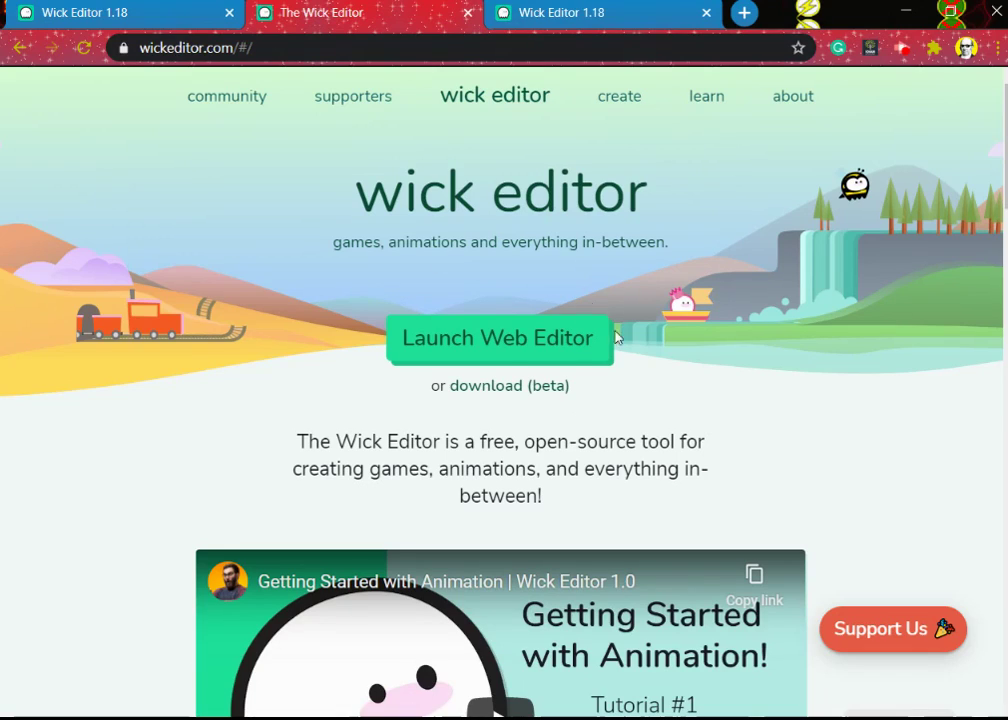
left_click(560, 352)
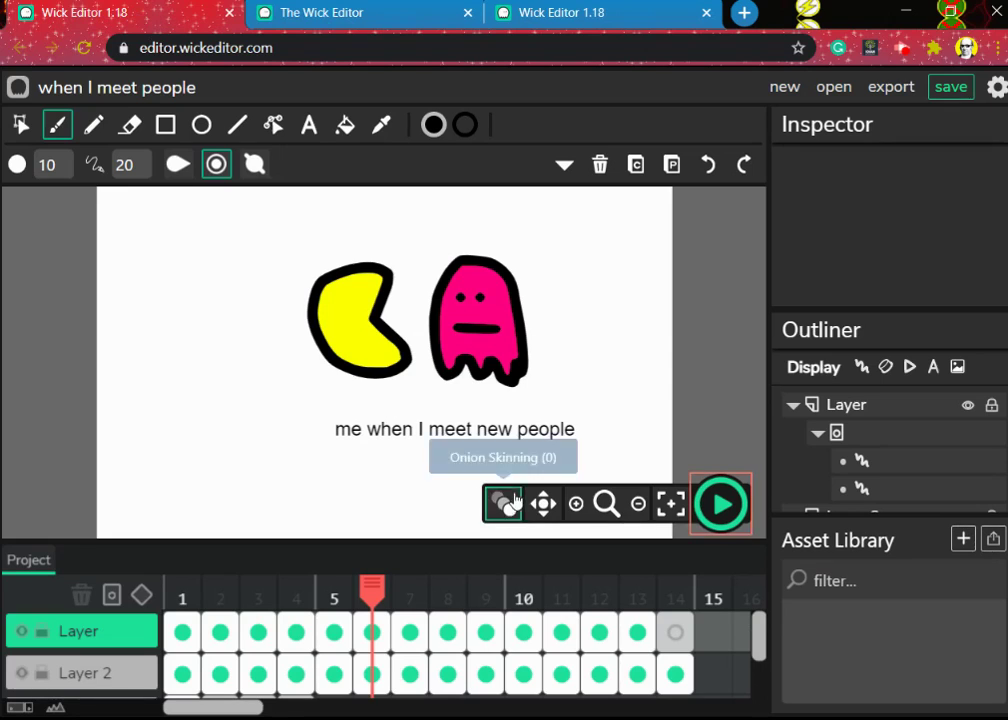
Play and pause the animation preview, then view Project Settings showing 12 FPS and 720×480
left_click(720, 504)
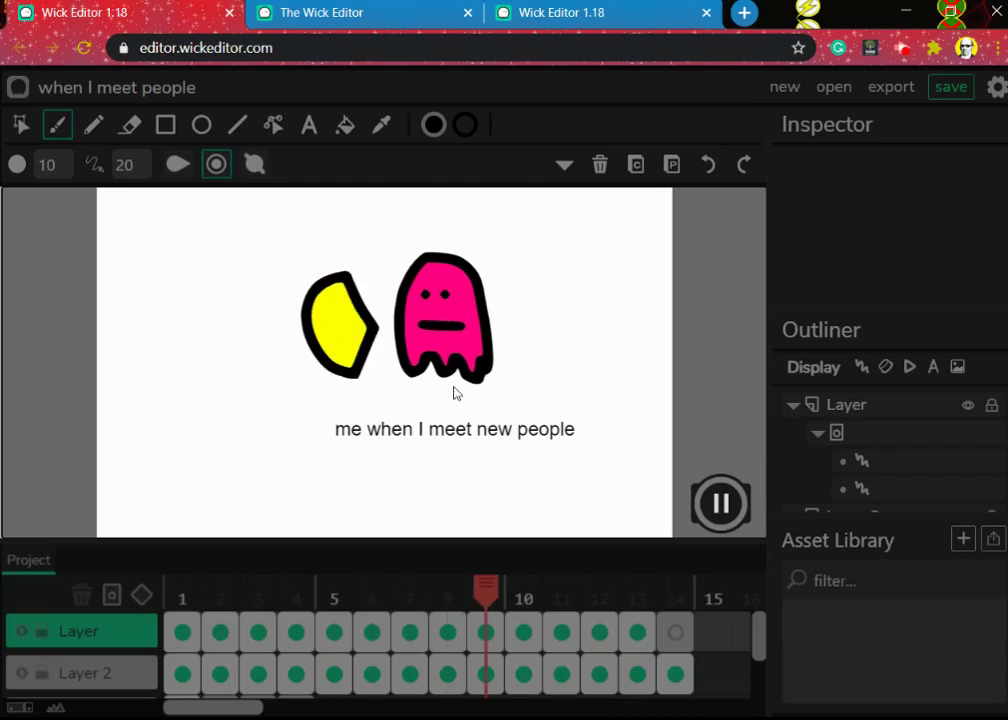
left_click(720, 503)
key("b")
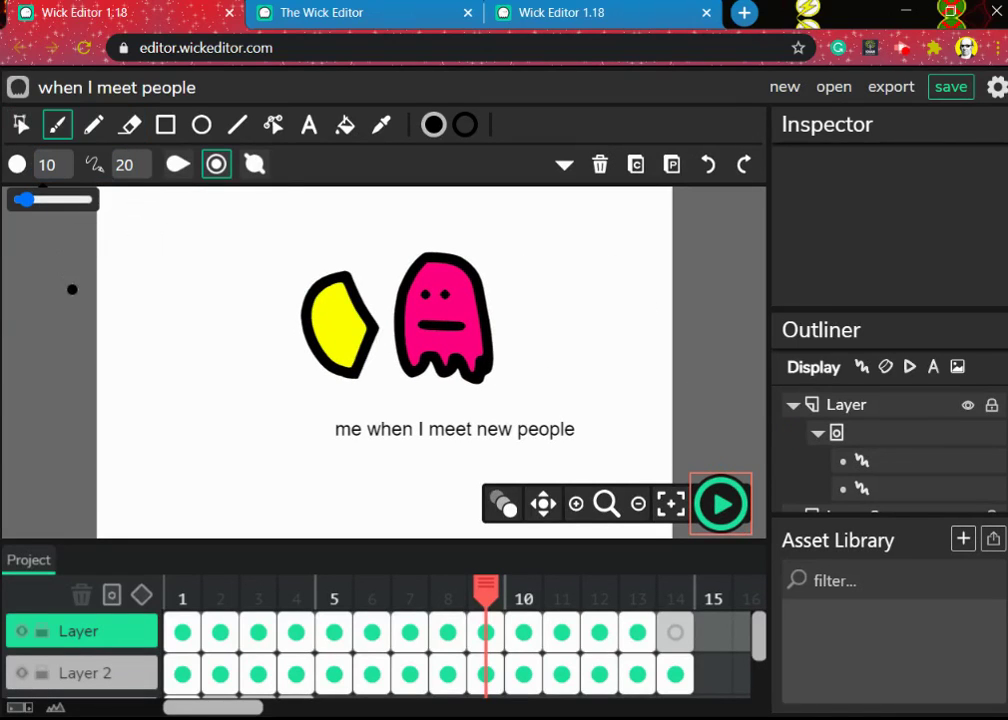
left_click(72, 92)
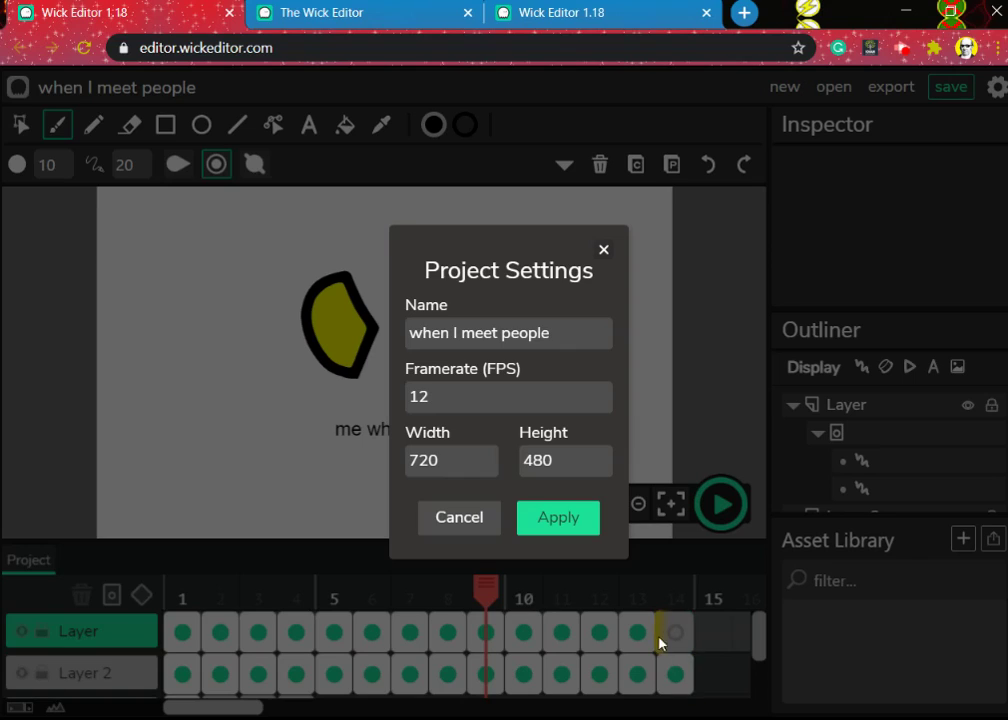
Replace the framerate value 12 with 10 in Project Settings
left_click(453, 396)
double_click(448, 398)
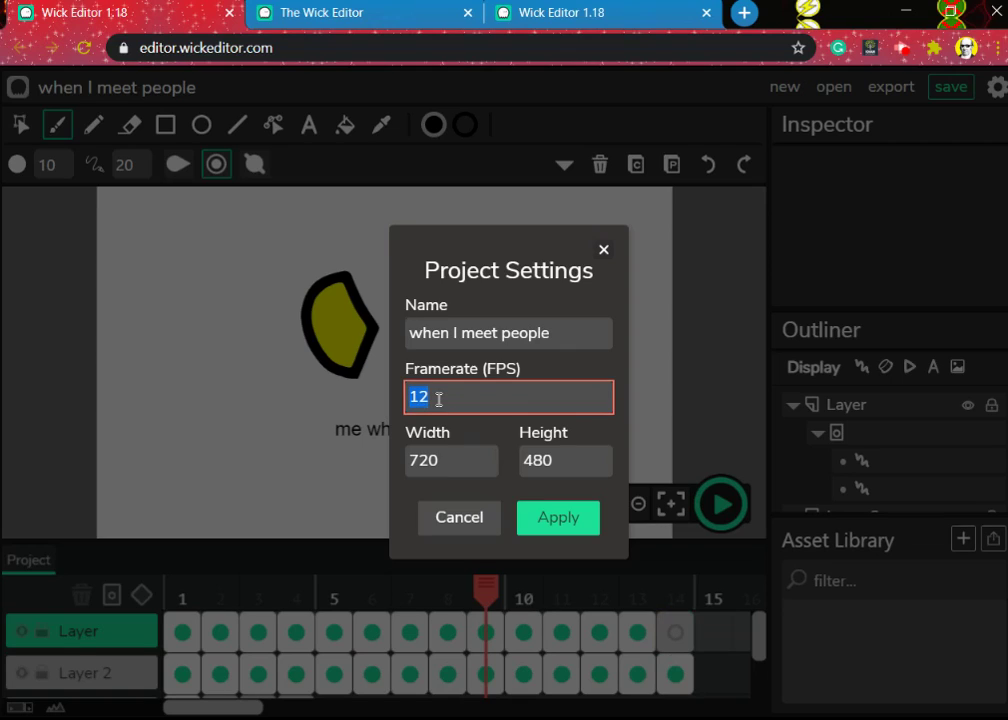
type("10")
Apply the 10 FPS framerate and preview the animation at that speed
left_click(551, 522)
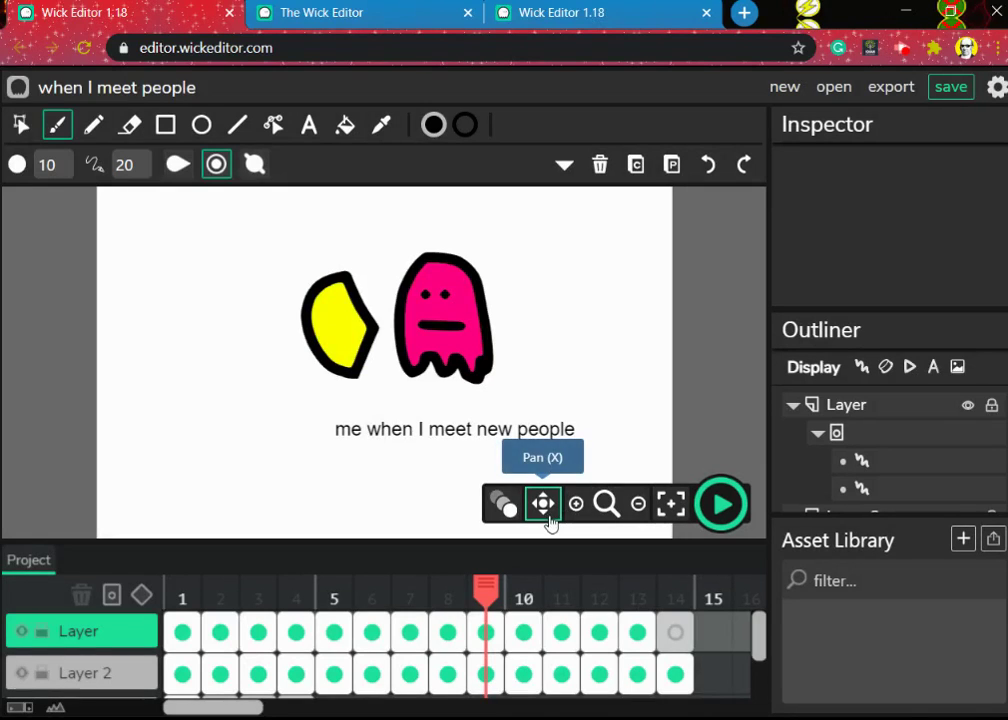
left_click(65, 89)
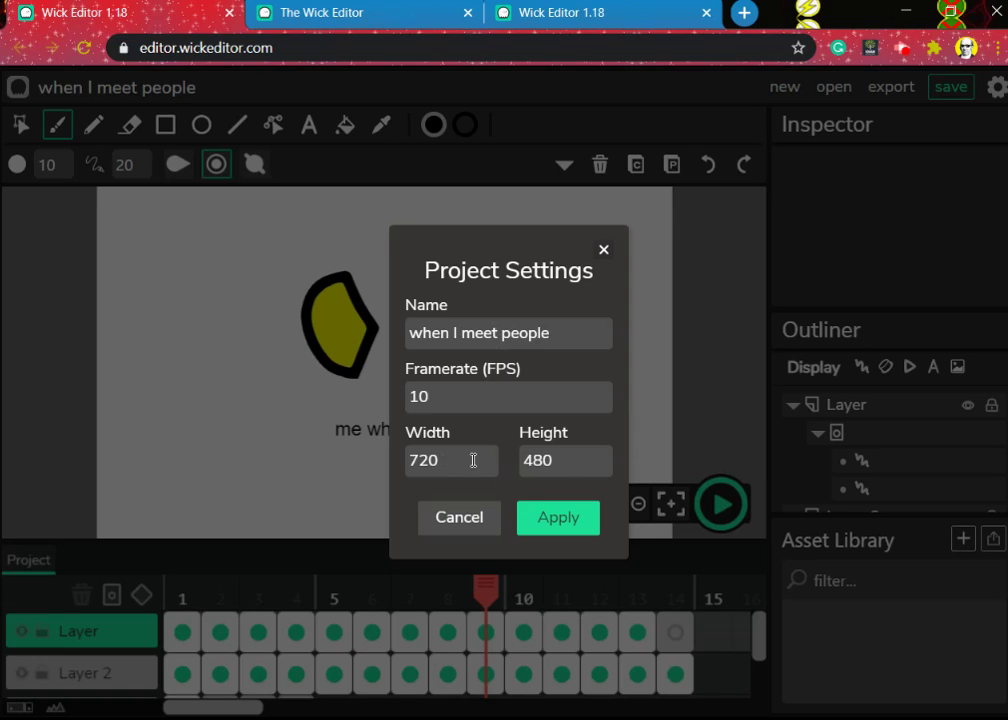
left_click(604, 250)
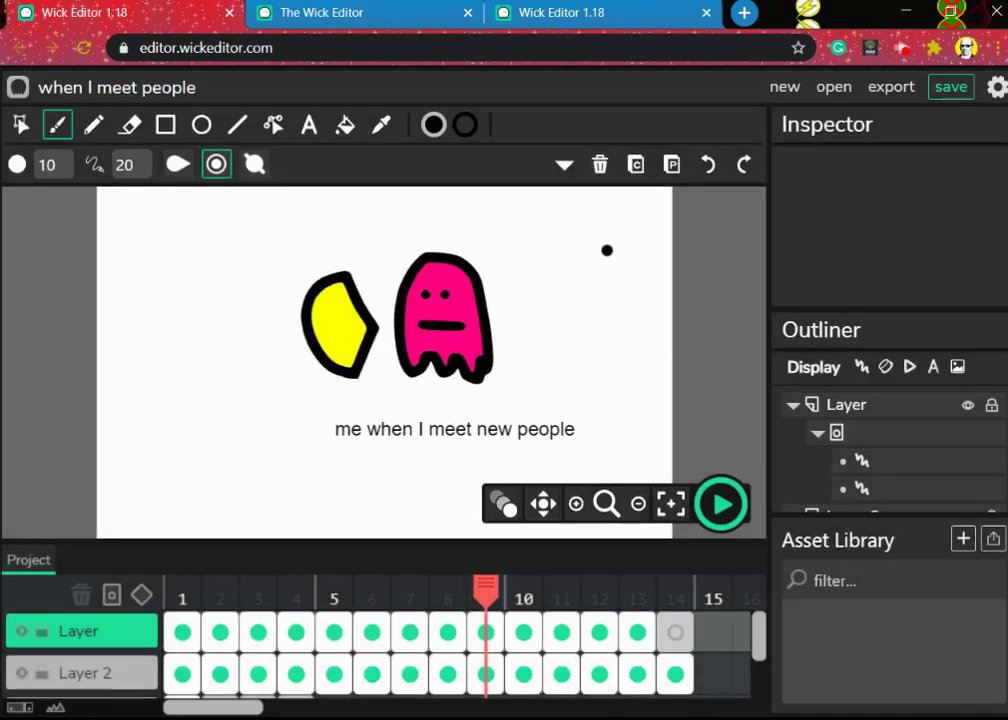
left_click(722, 508)
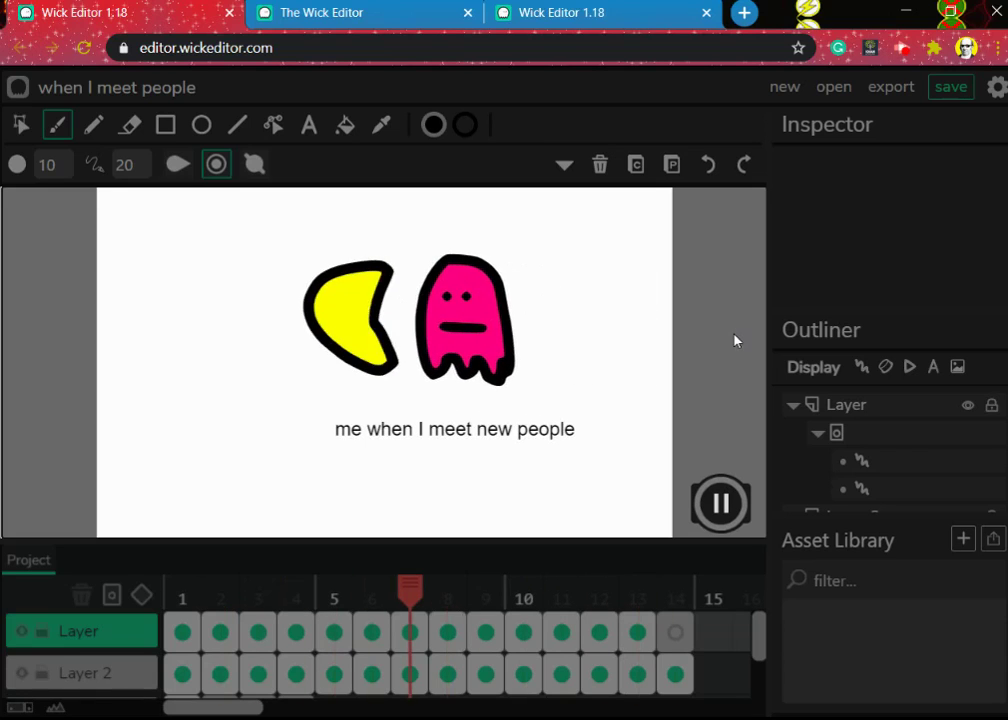
left_click(722, 503)
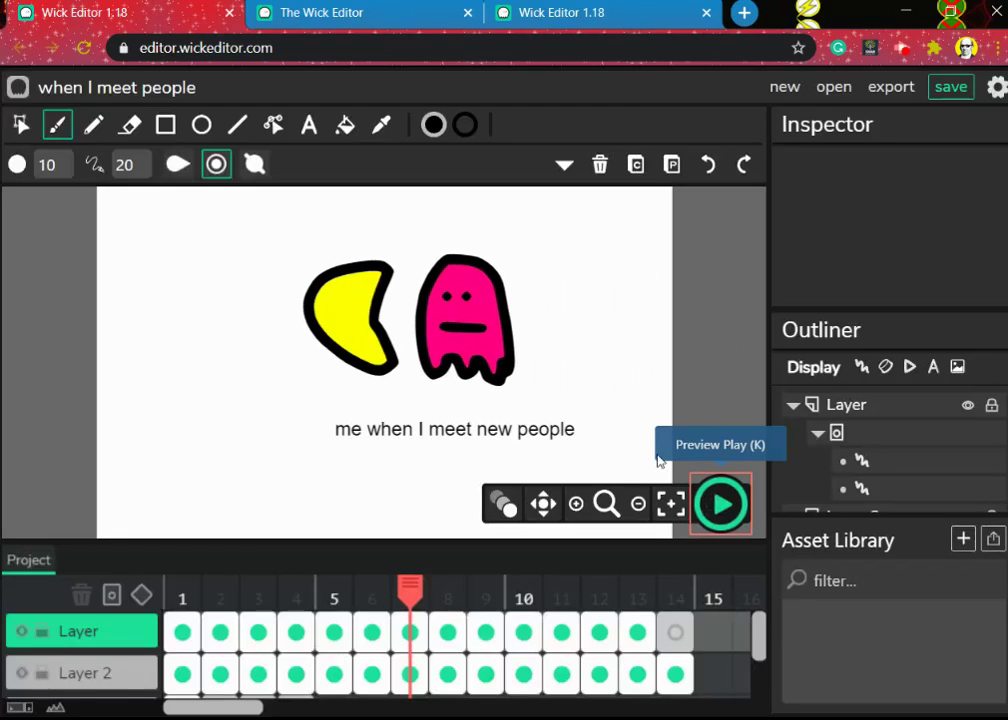
Change the framerate to 5 FPS and play the slower preview
left_click(112, 88)
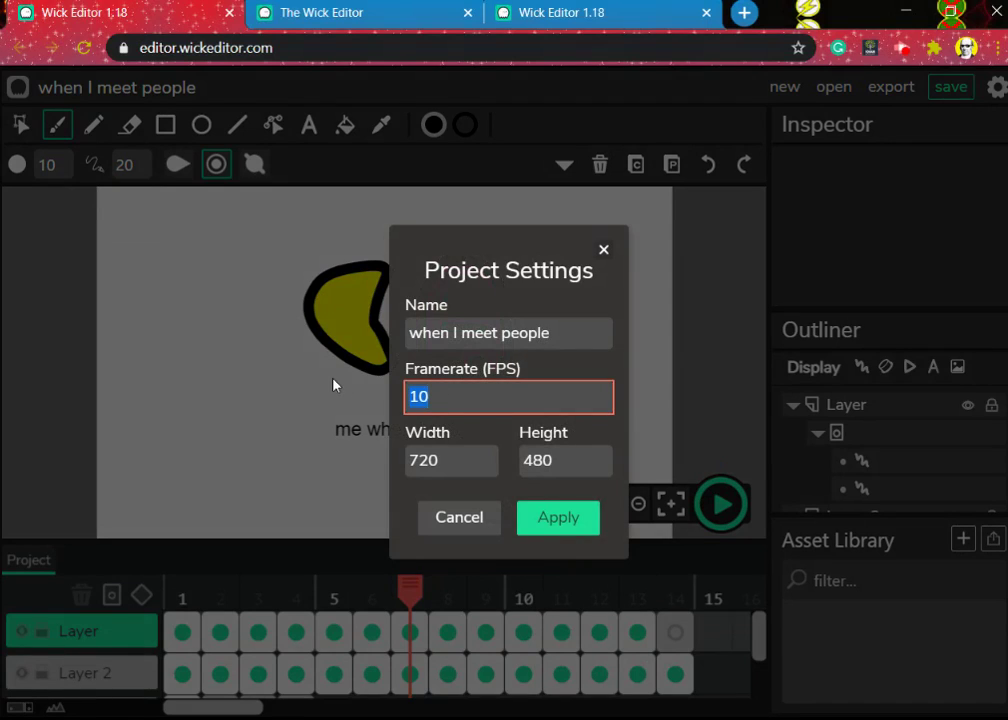
type("5")
left_click(551, 516)
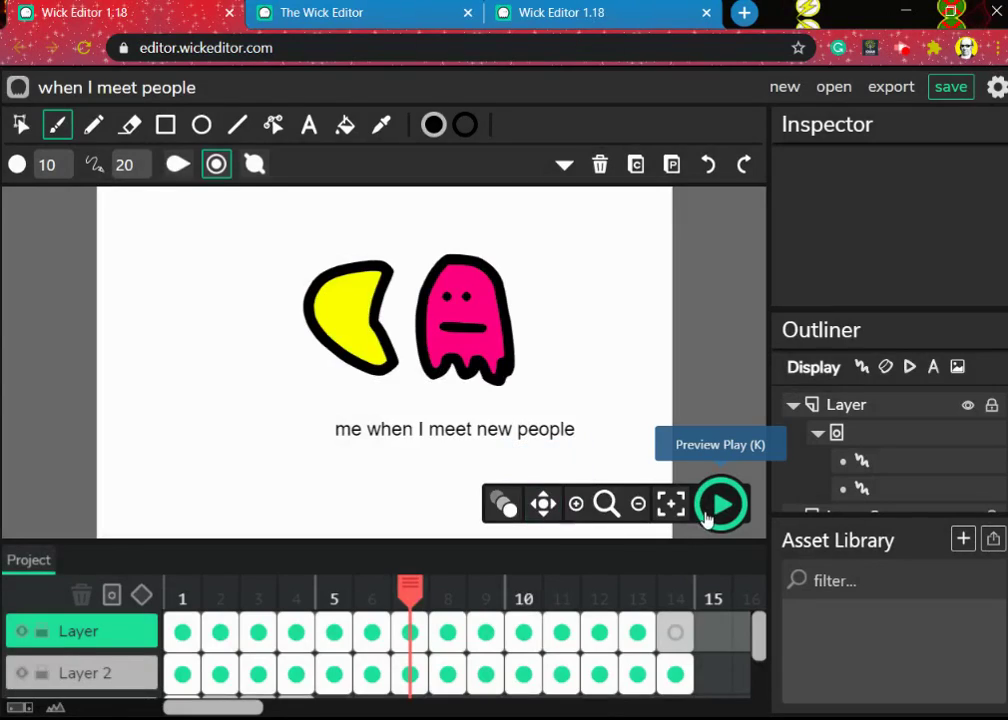
left_click(706, 514)
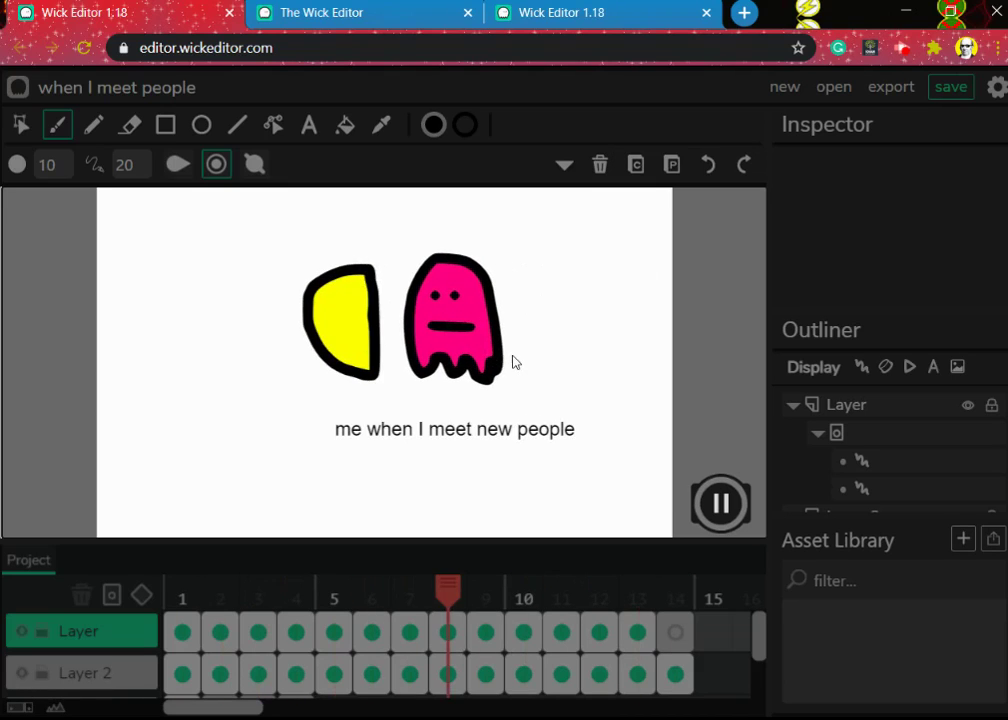
Pause the preview, restore the framerate from 5 to 10 FPS, then play and stop the animation
left_click(718, 504)
left_click(66, 88)
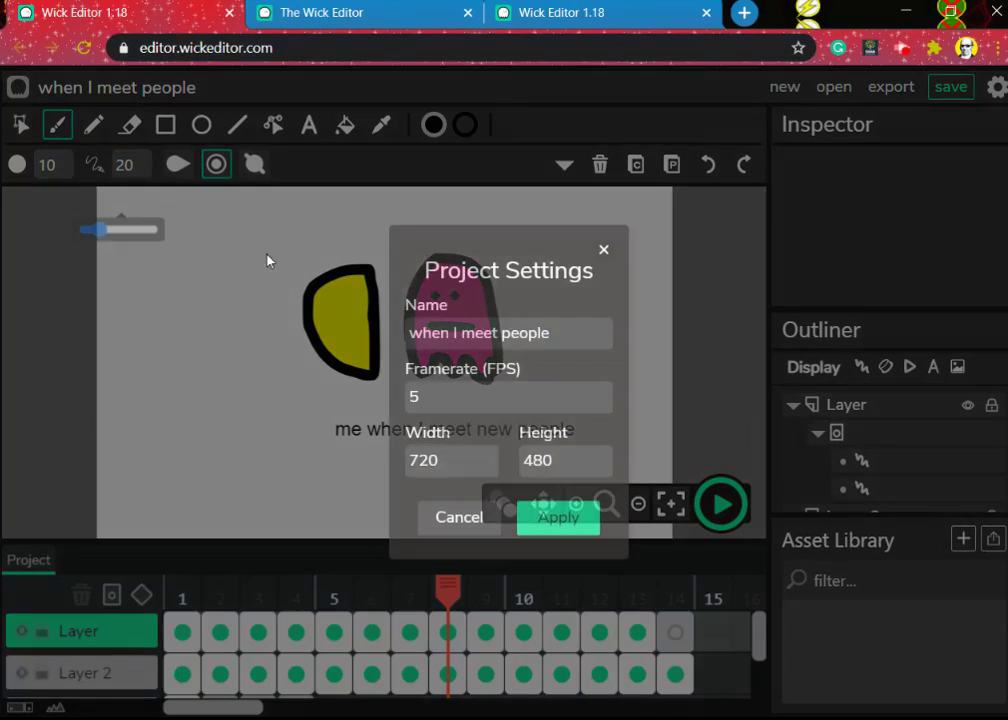
left_click(443, 390)
key("BackSpace")
type("1")
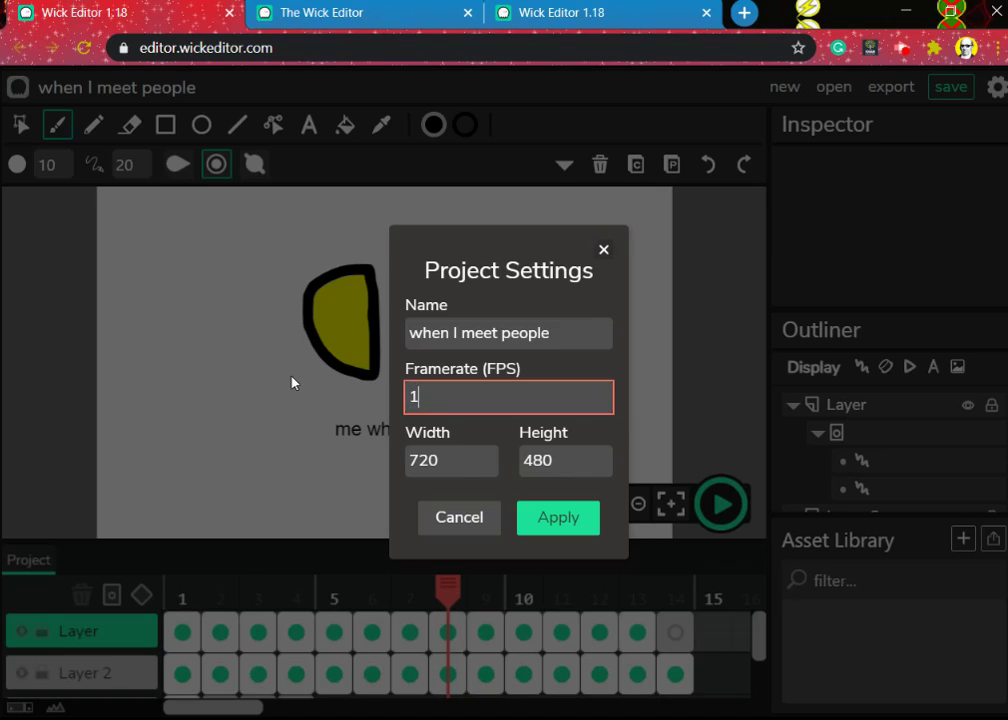
type("0")
left_click(594, 535)
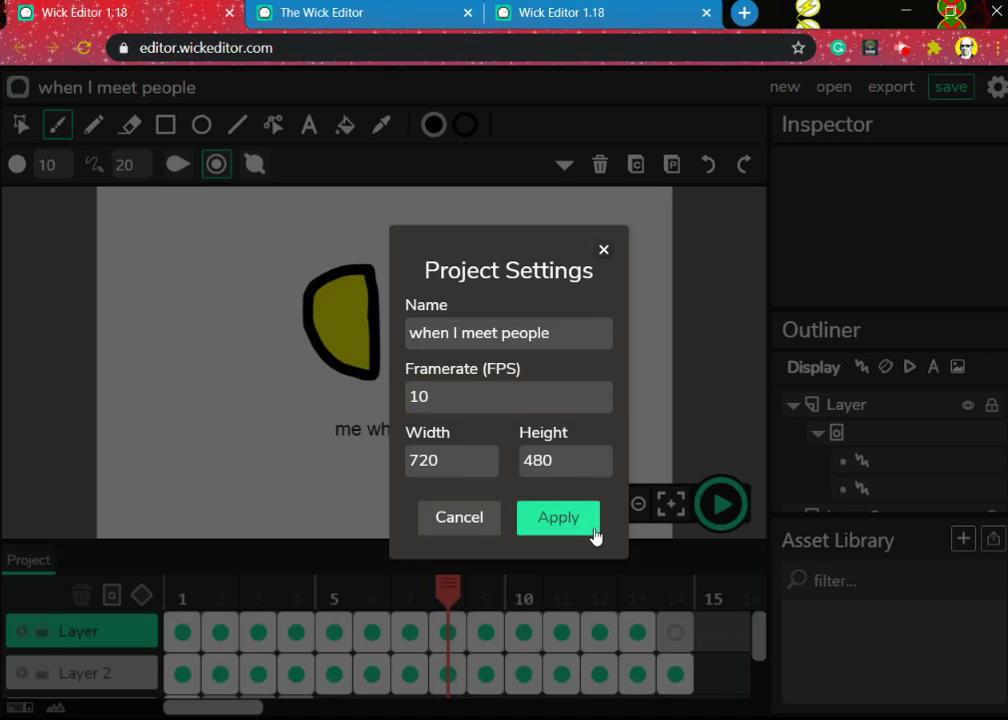
left_click(718, 508)
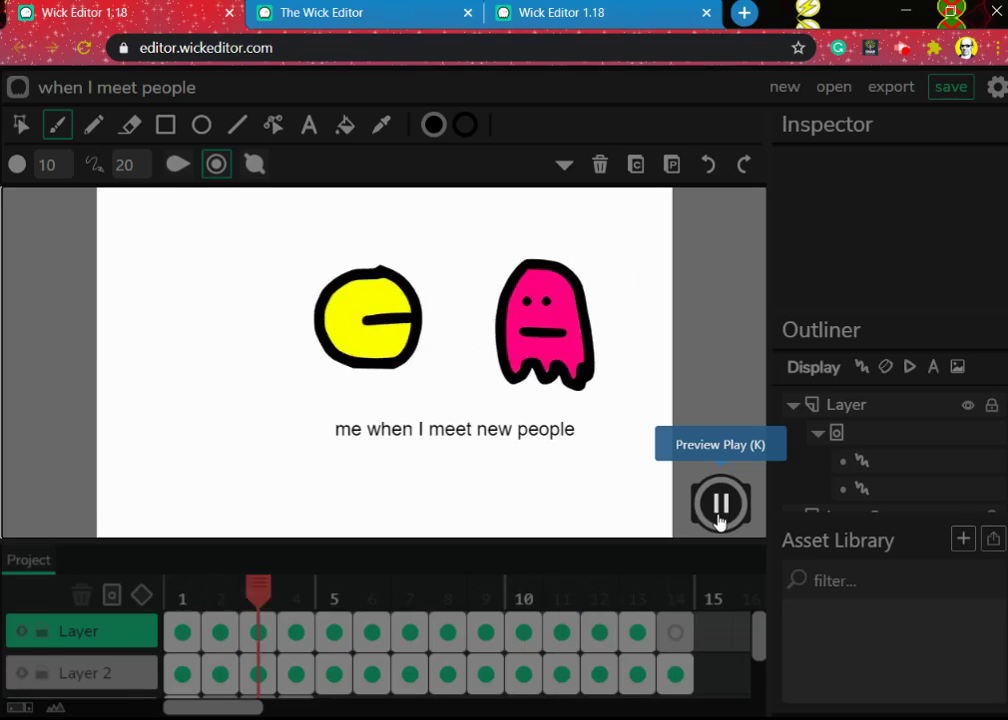
left_click(720, 510)
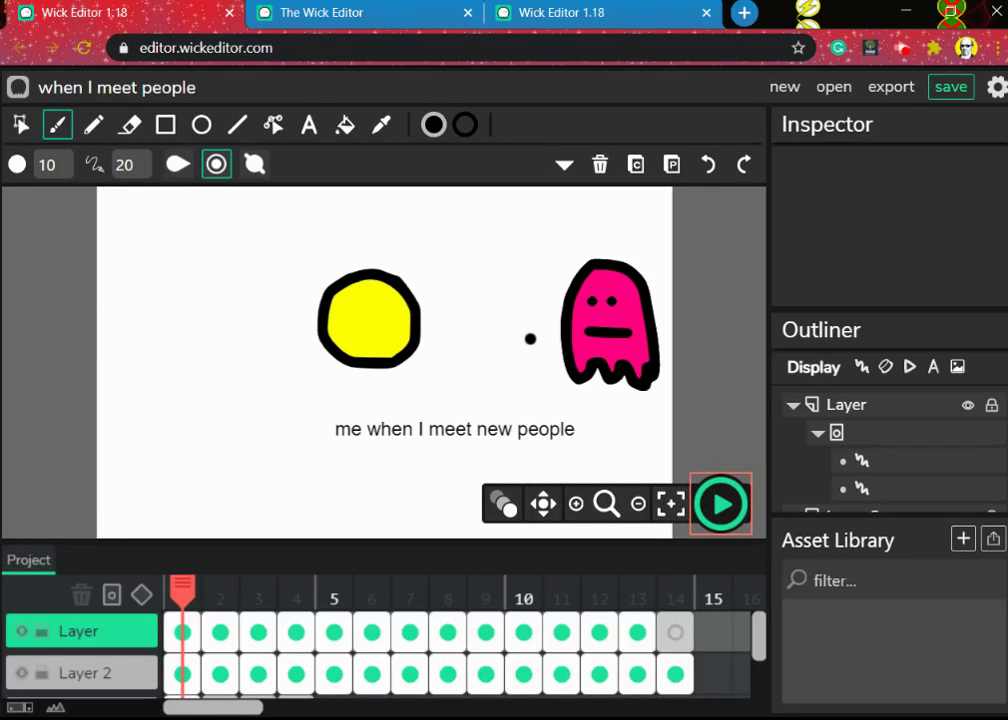
In the blank My Project, cycle through Brush, Eraser, Rectangle, Ellipse, Line, Path, Text, Fill Bucket and Eyedropper
left_click(530, 12)
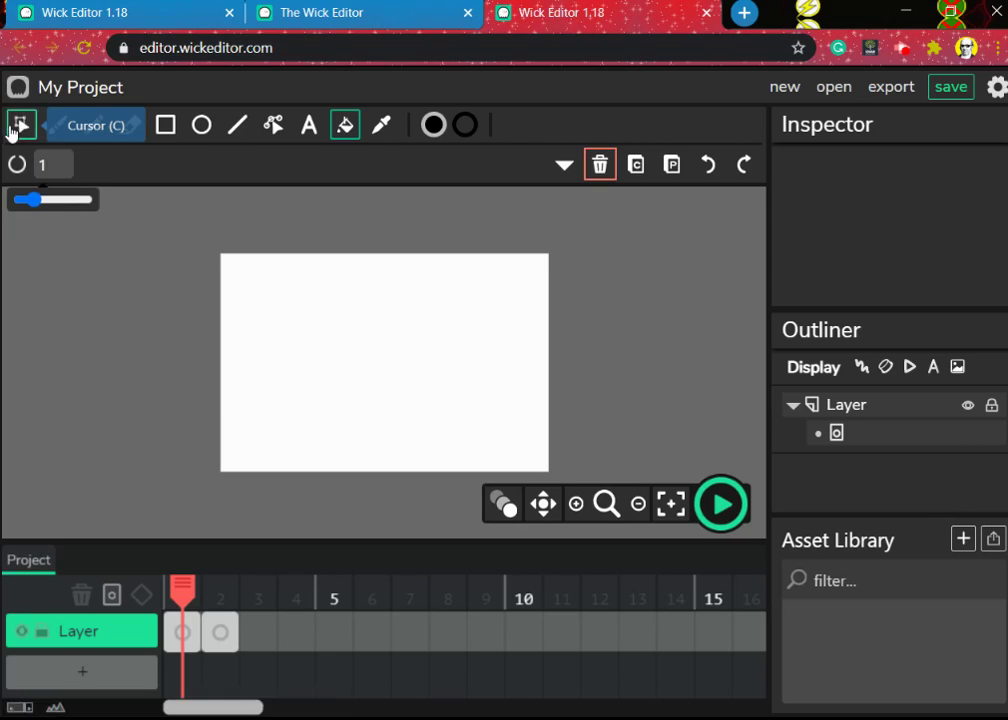
left_click(58, 128)
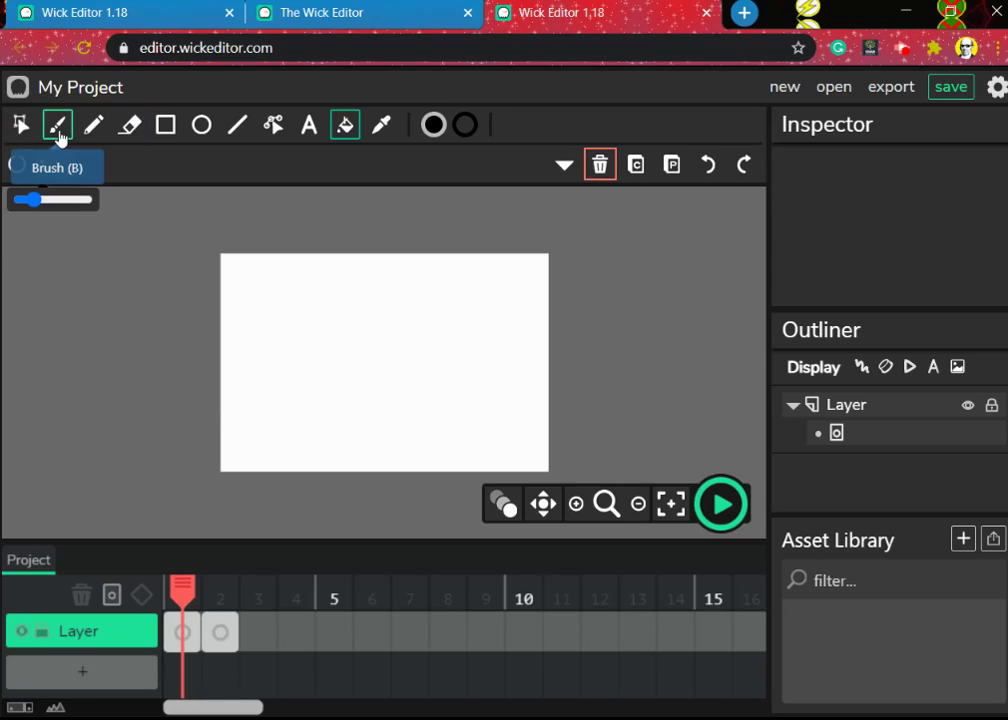
left_click(125, 132)
left_click(166, 132)
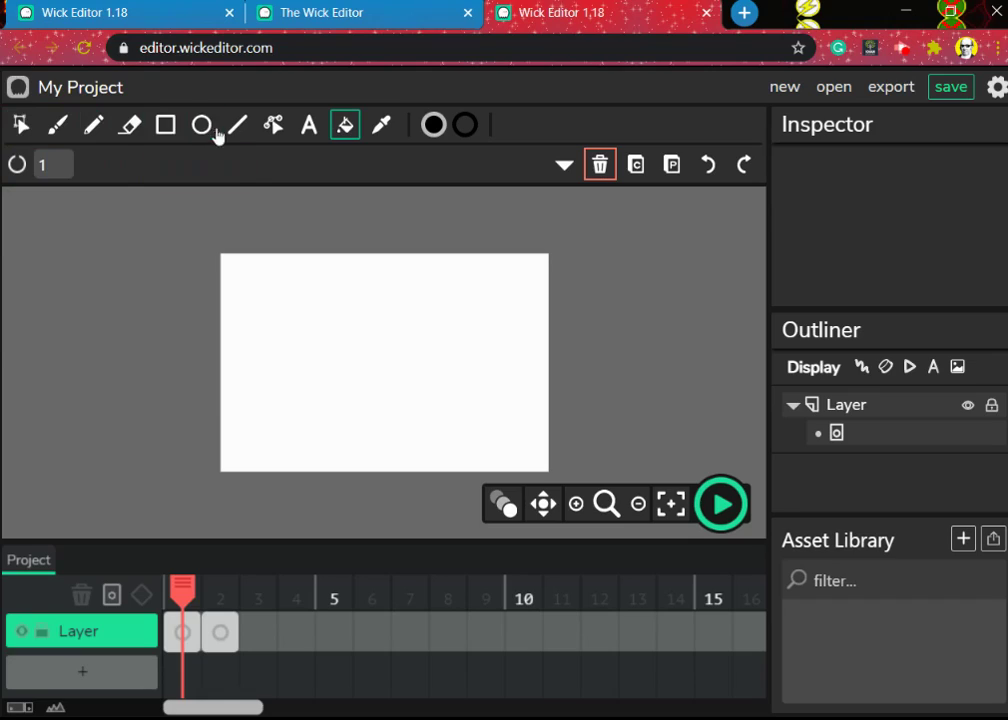
left_click(202, 130)
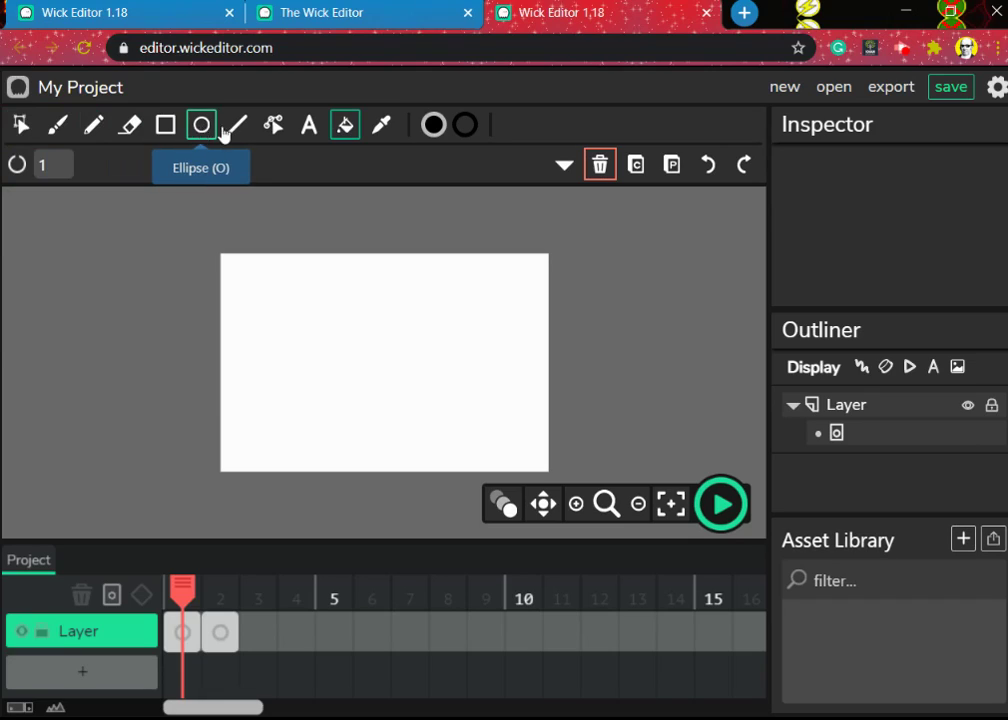
left_click(236, 129)
left_click(272, 130)
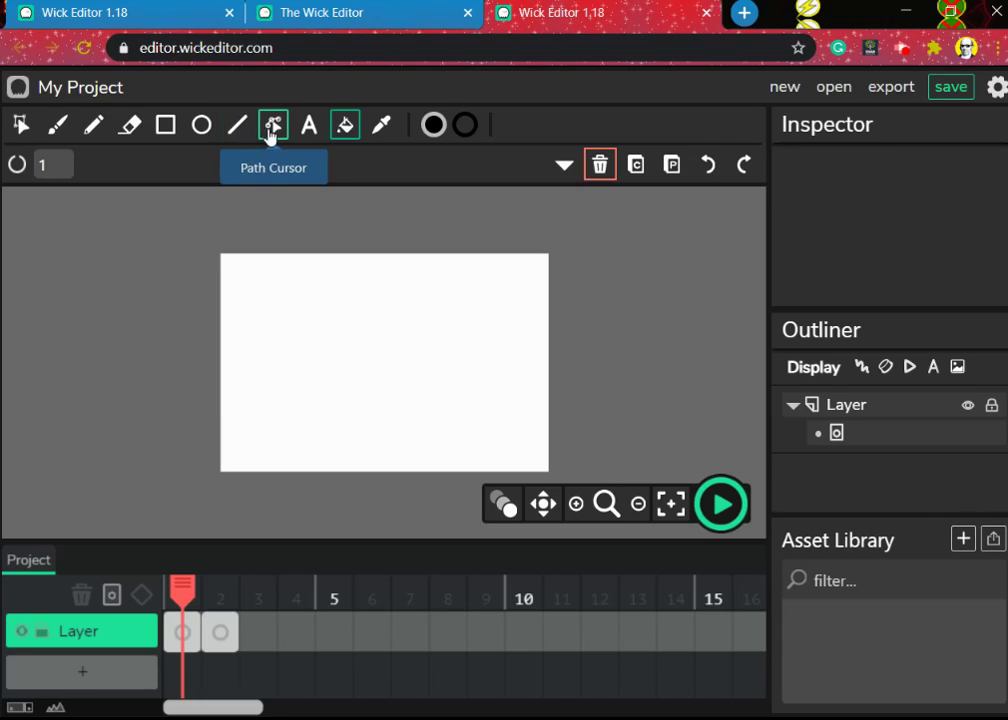
left_click(302, 135)
left_click(346, 138)
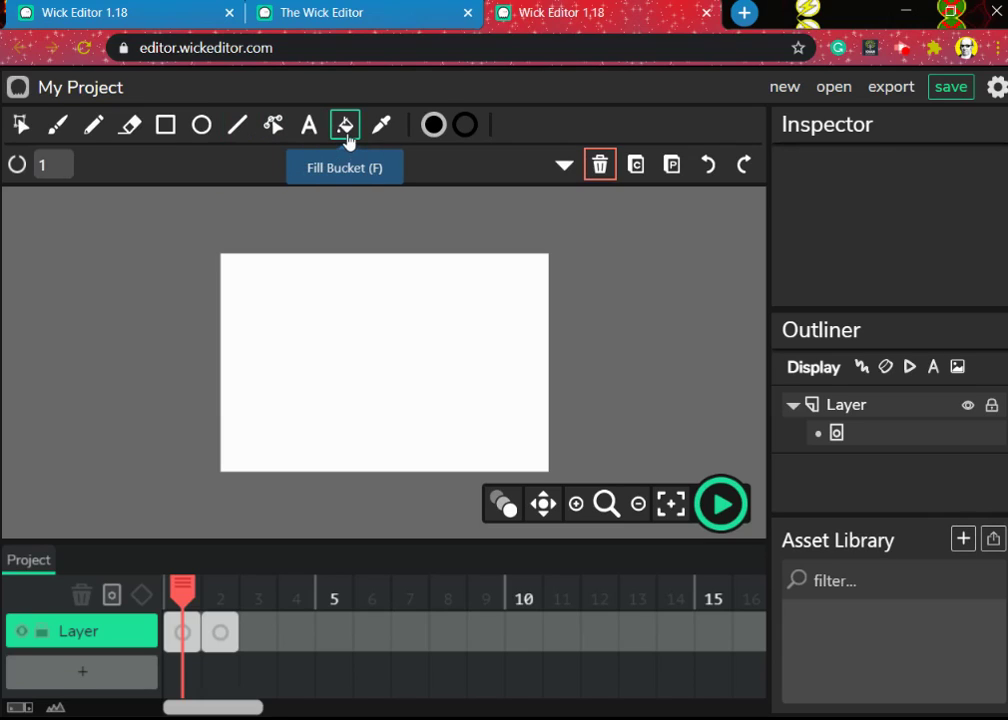
left_click(379, 135)
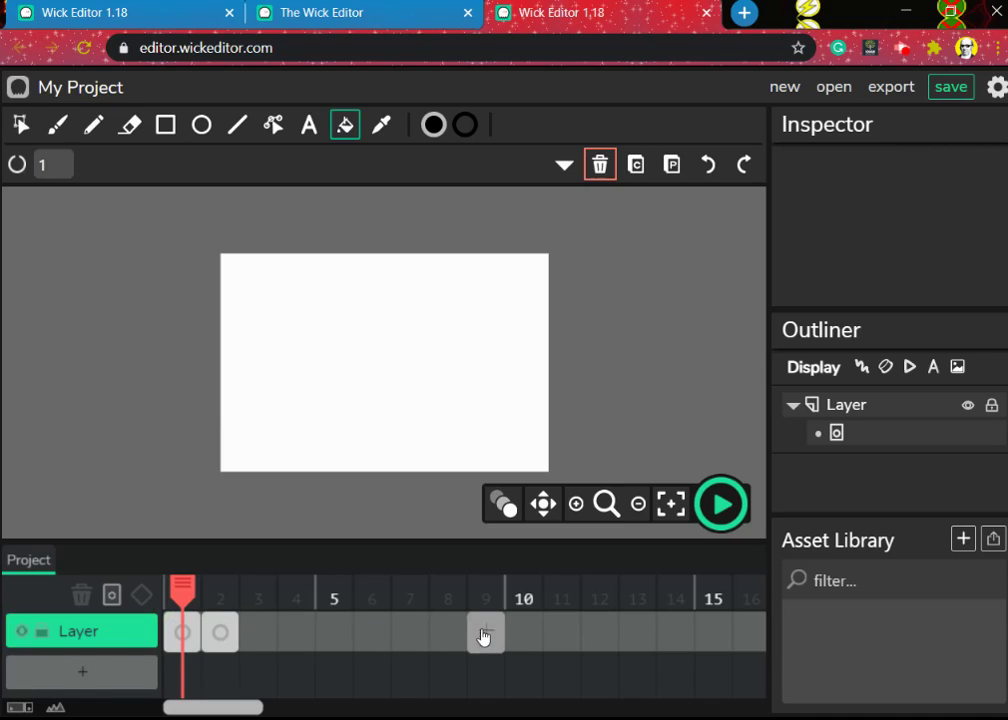
Select frame 1, then frame 2, then frame 1 again to show its length-1, no-sound properties
left_click(196, 632)
left_click(222, 633)
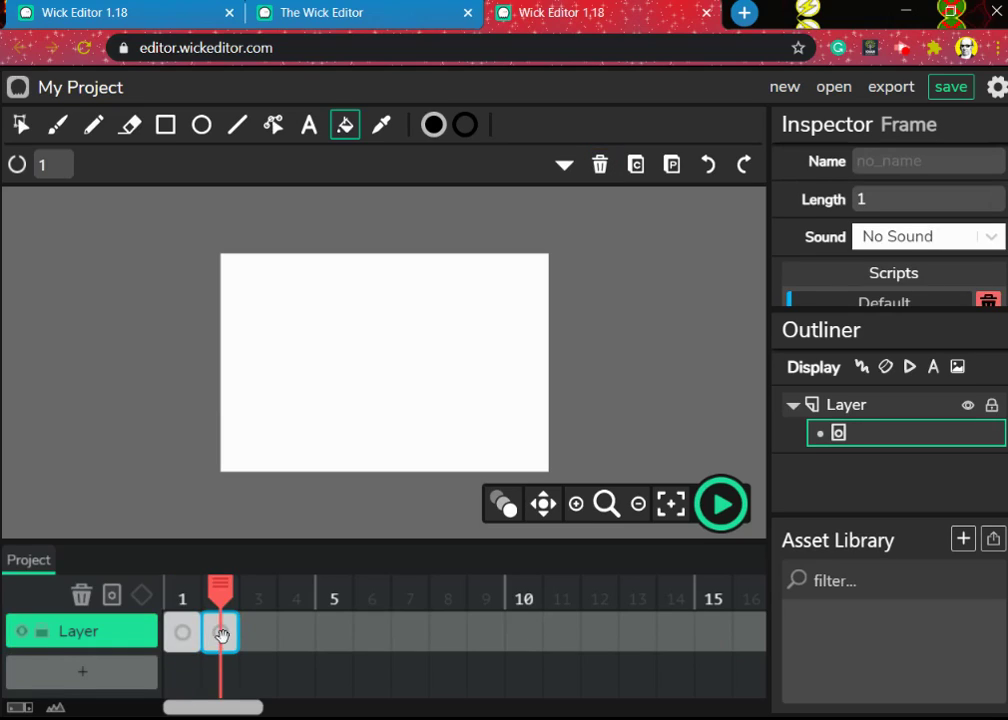
left_click(180, 636)
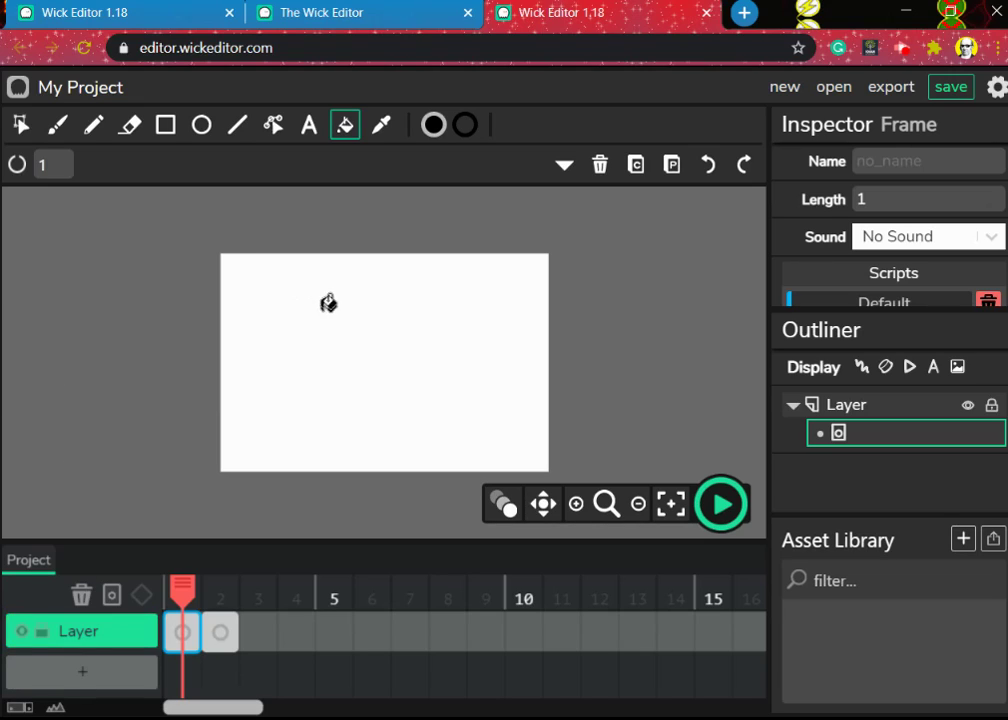
Brush a vertical black line on frame 1, then move to the empty frame 2
left_click(55, 133)
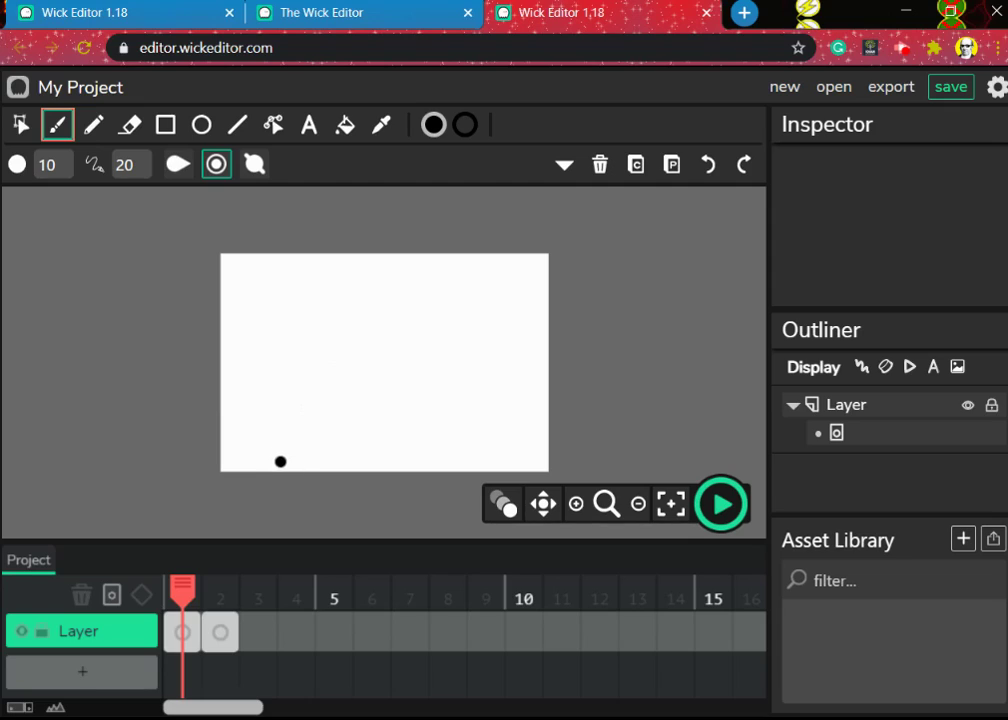
left_click_drag(276, 466, 278, 333)
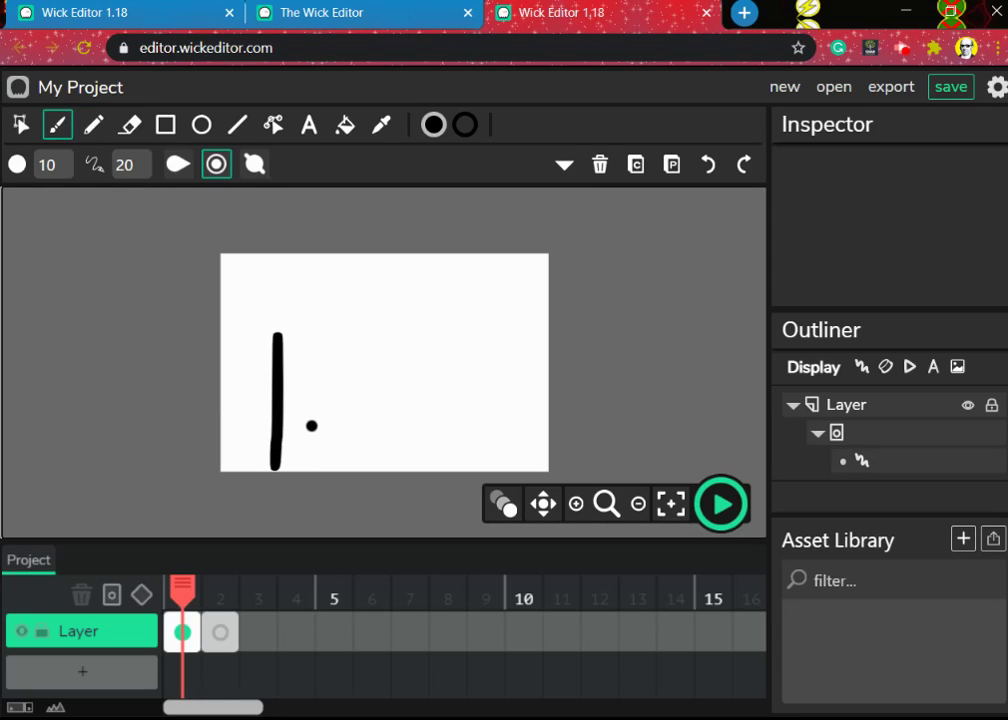
left_click(181, 629)
left_click(219, 632)
left_click(221, 634)
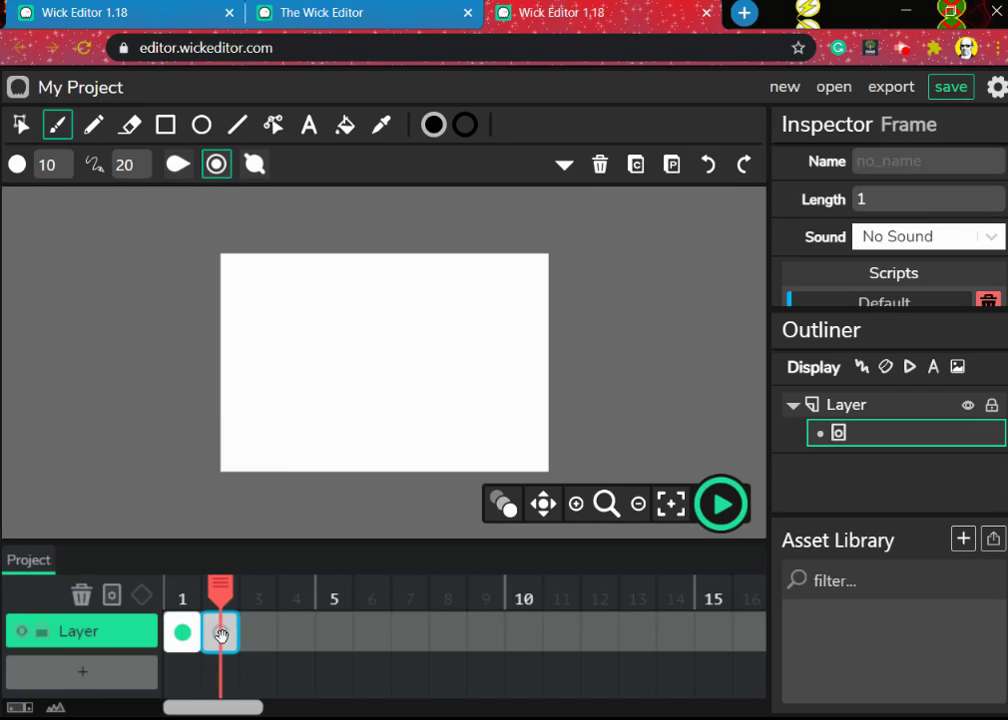
Turn on onion skinning and draw the line leaning progressively further right on frames 2–5
left_click(505, 509)
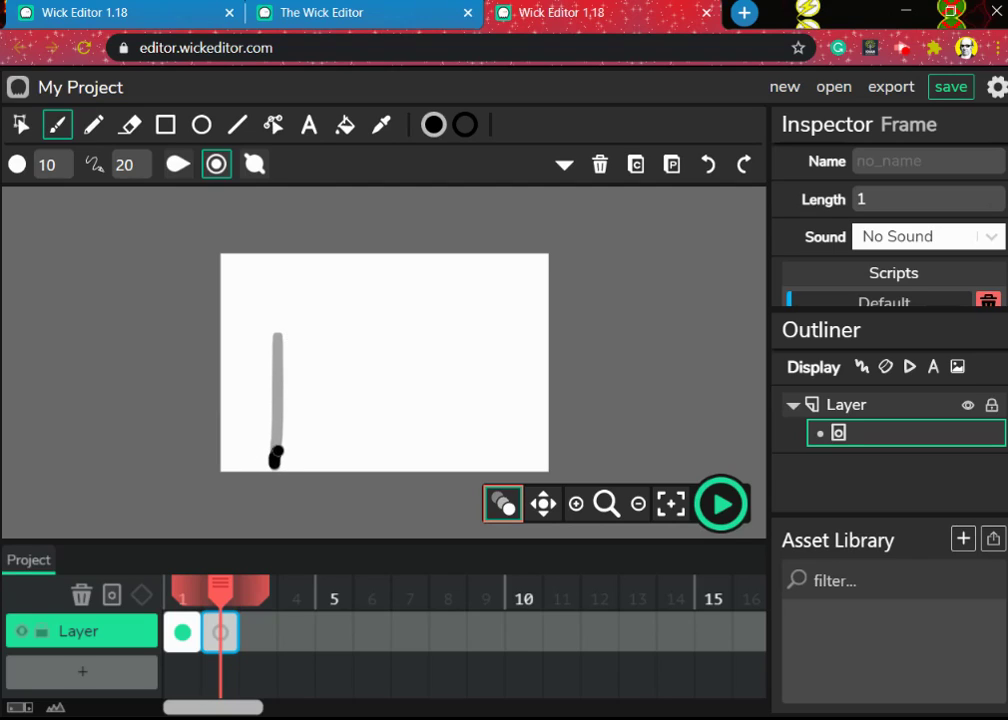
left_click_drag(276, 457, 299, 333)
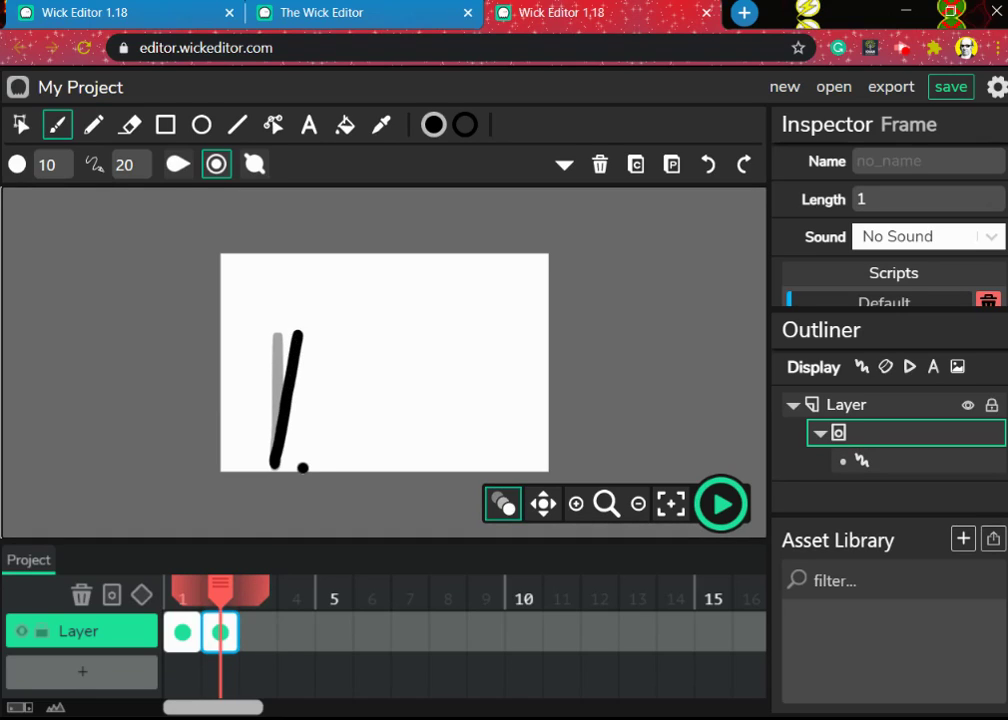
left_click(258, 632)
left_click_drag(272, 470, 319, 336)
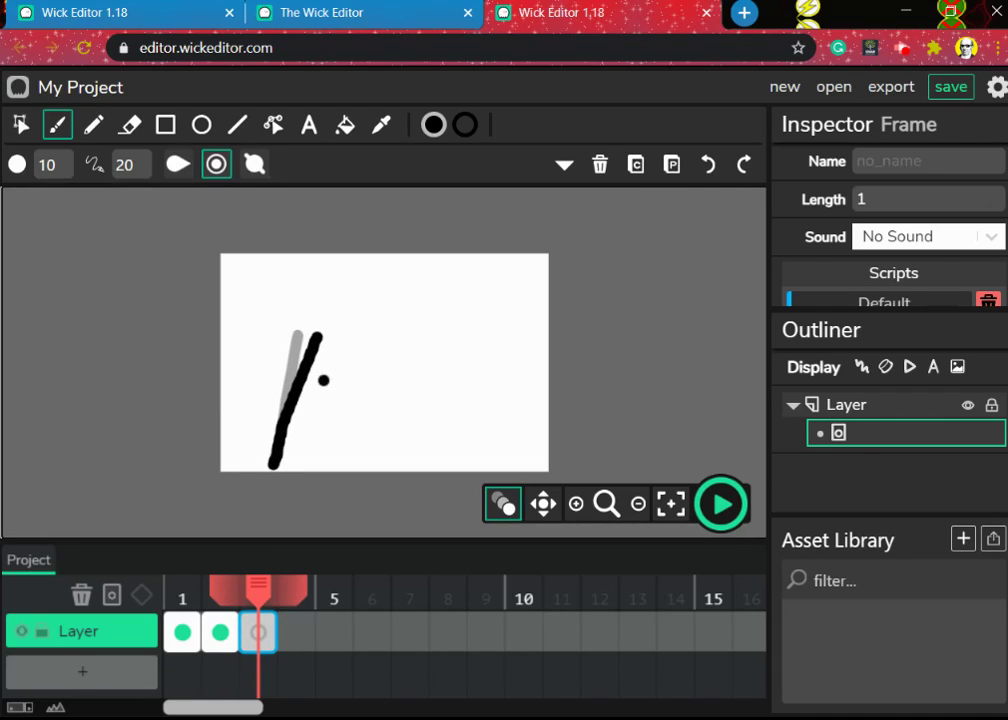
left_click(296, 632)
left_click_drag(277, 461, 322, 372)
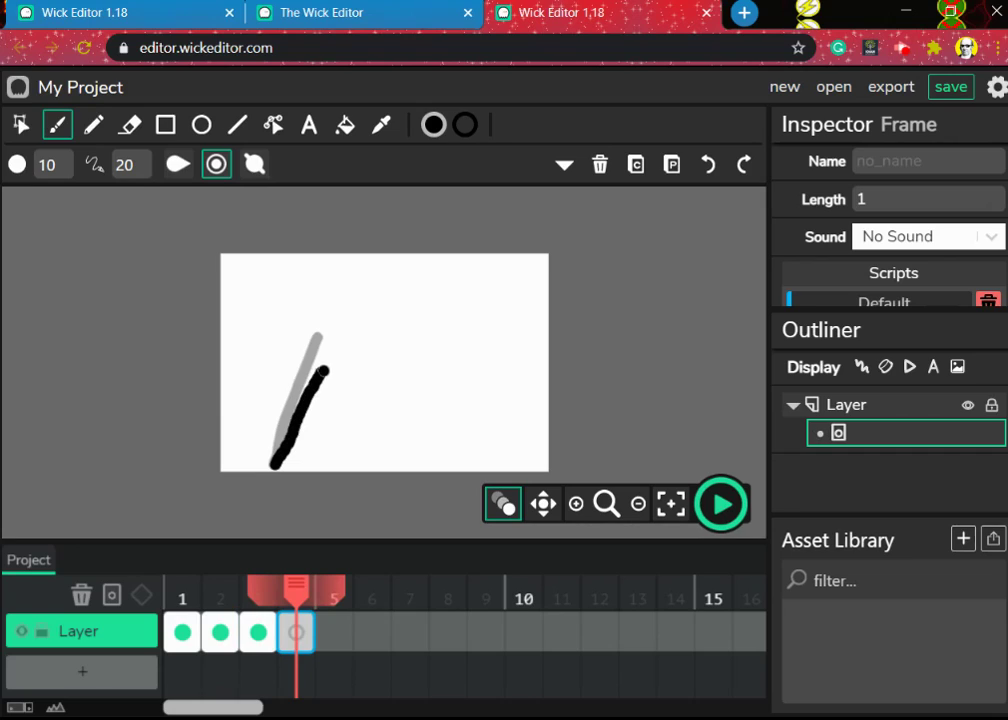
left_click(334, 636)
left_click_drag(279, 461, 340, 377)
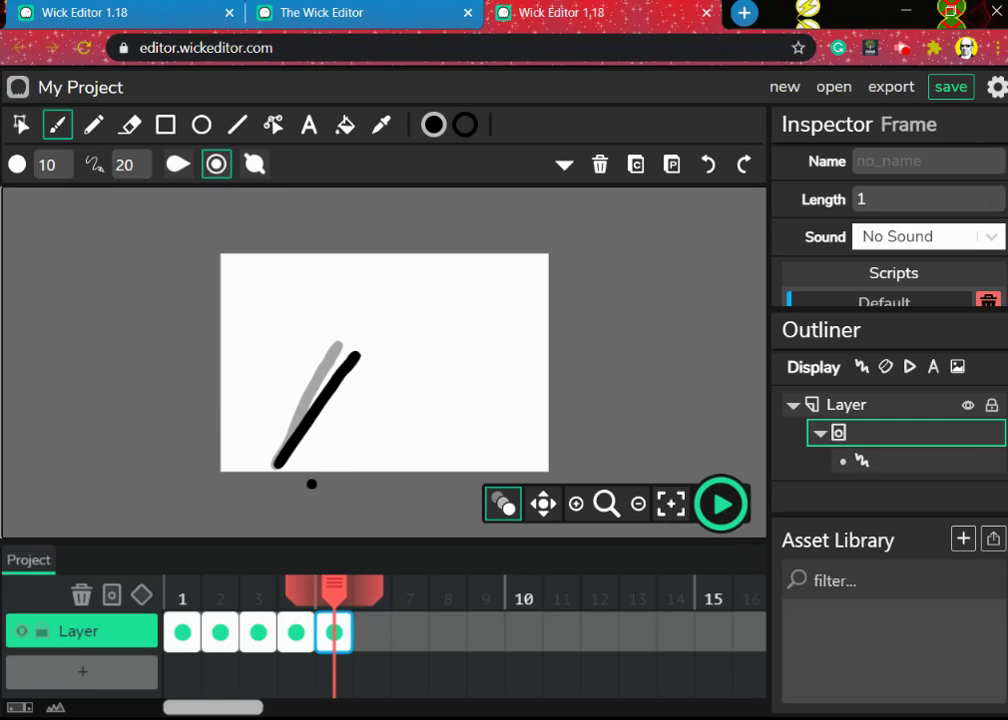
Keep tipping the line on frames 6–10 until it lies flat along the bottom
left_click(373, 634)
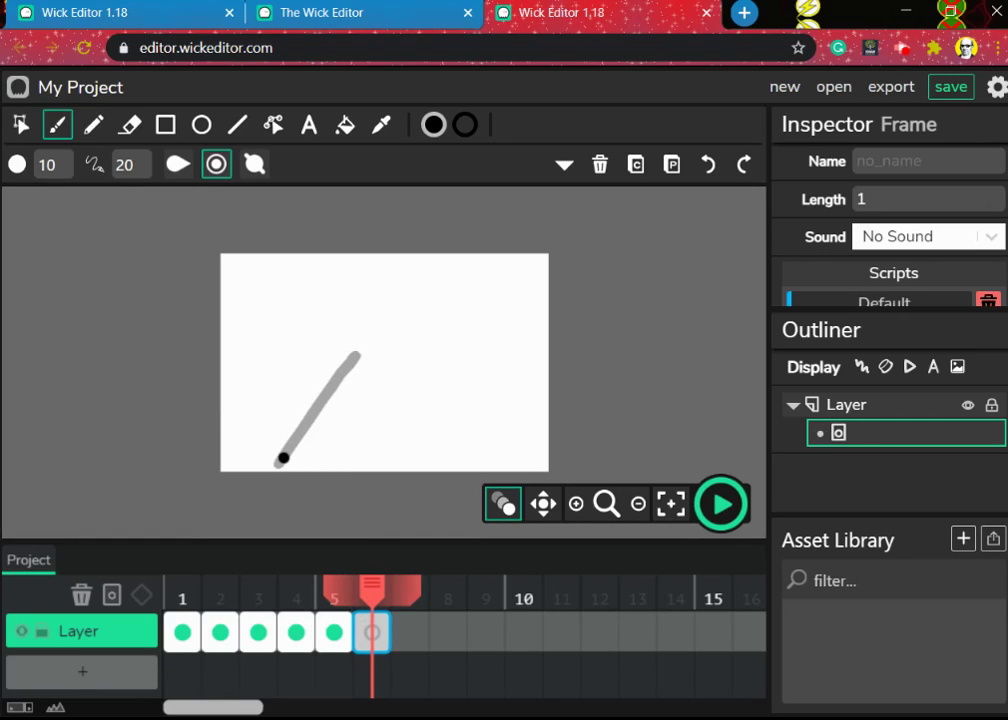
left_click_drag(282, 465, 380, 376)
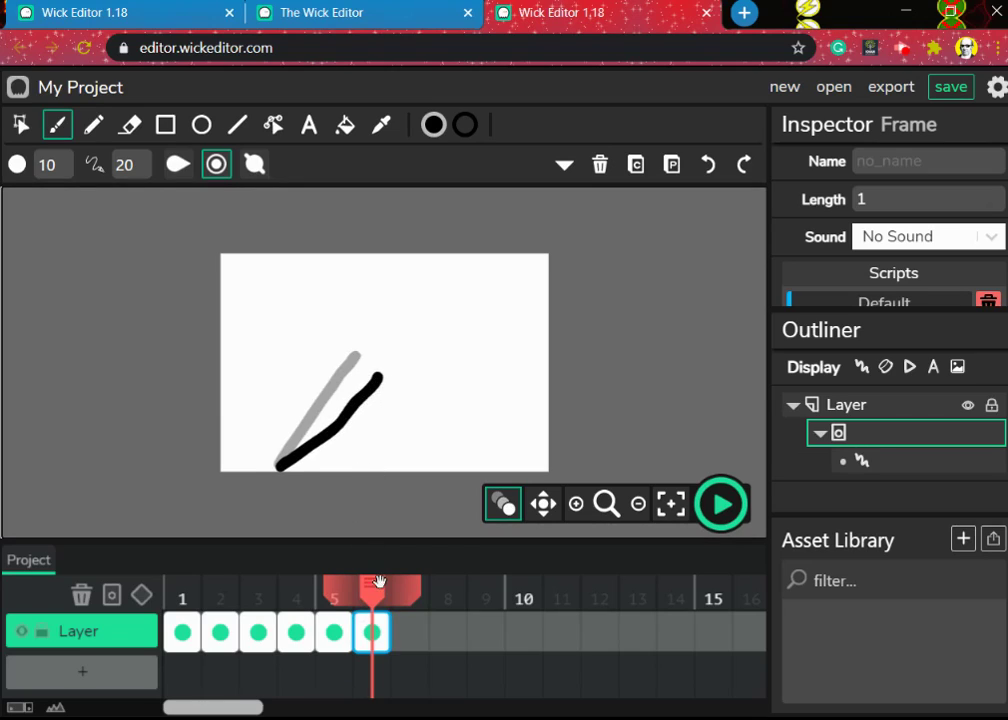
left_click(411, 634)
left_click_drag(282, 466, 399, 407)
left_click(451, 633)
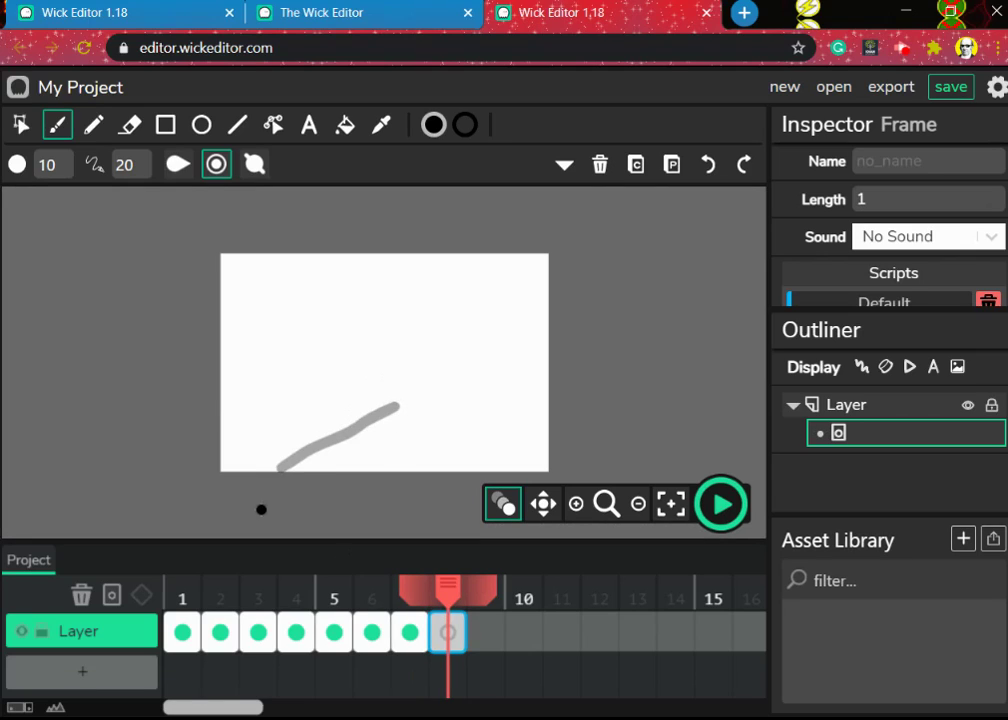
left_click_drag(278, 468, 405, 432)
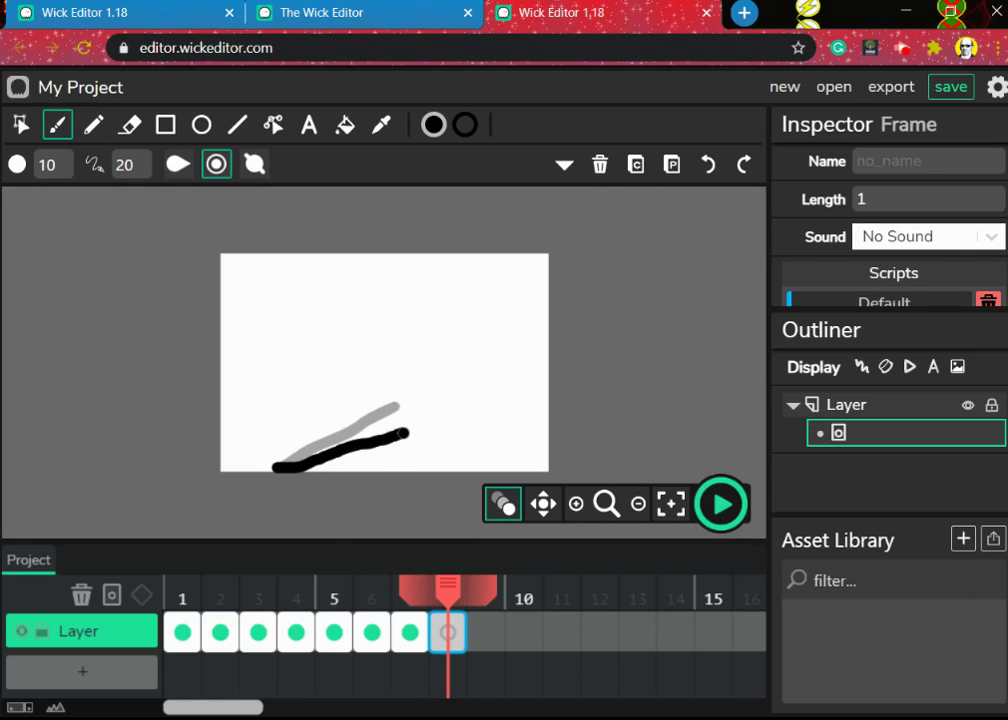
left_click(480, 618)
left_click_drag(279, 470, 420, 450)
left_click(521, 632)
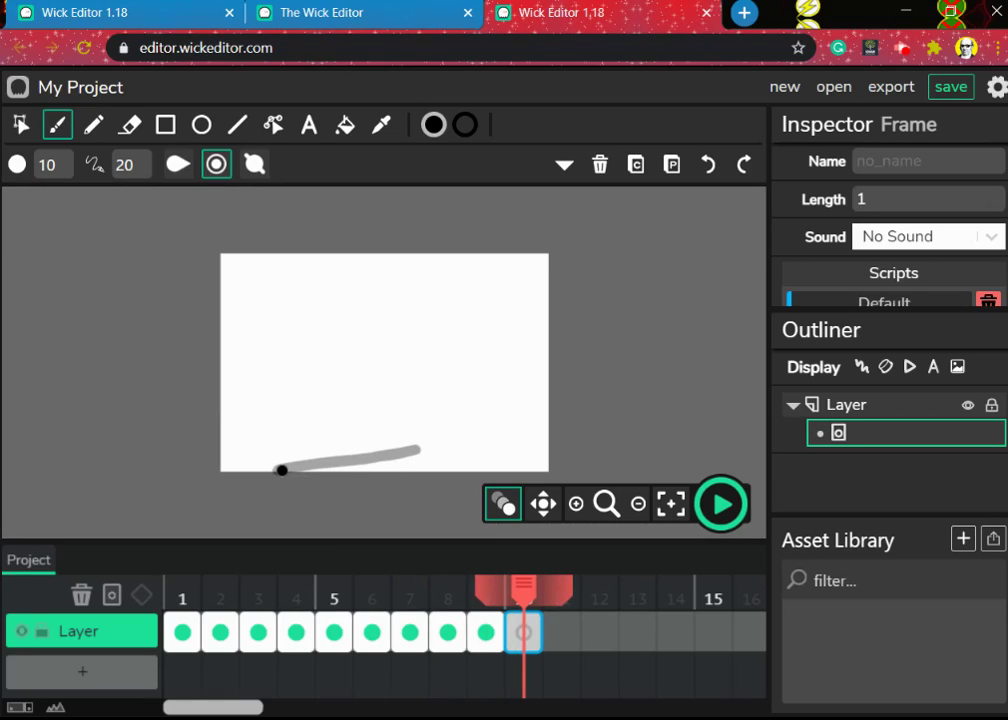
left_click_drag(282, 470, 422, 467)
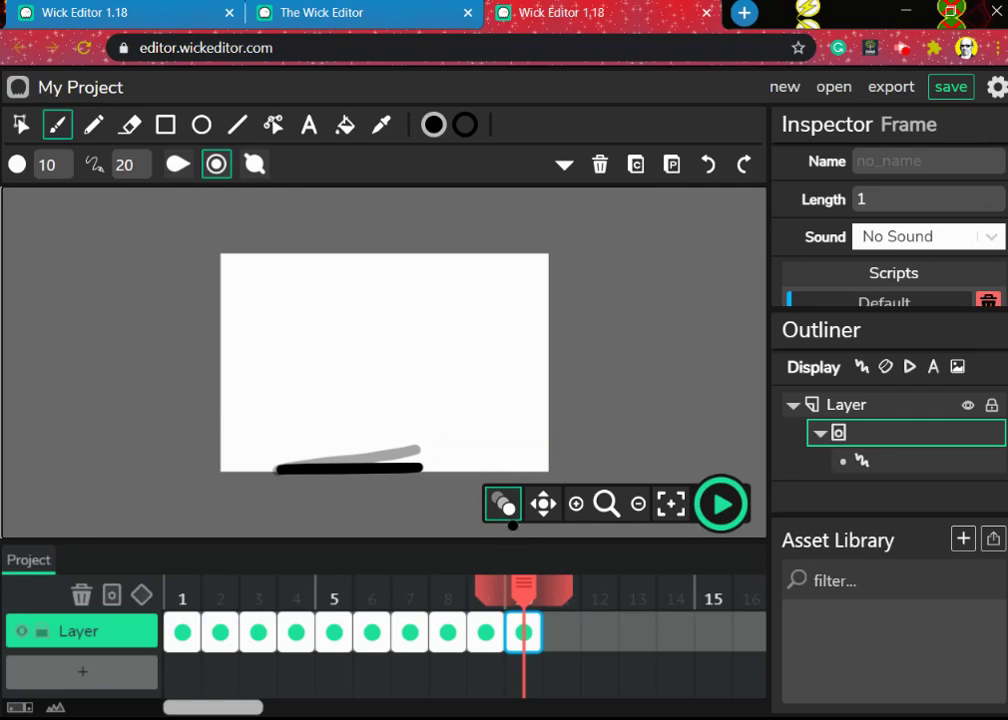
left_click(722, 506)
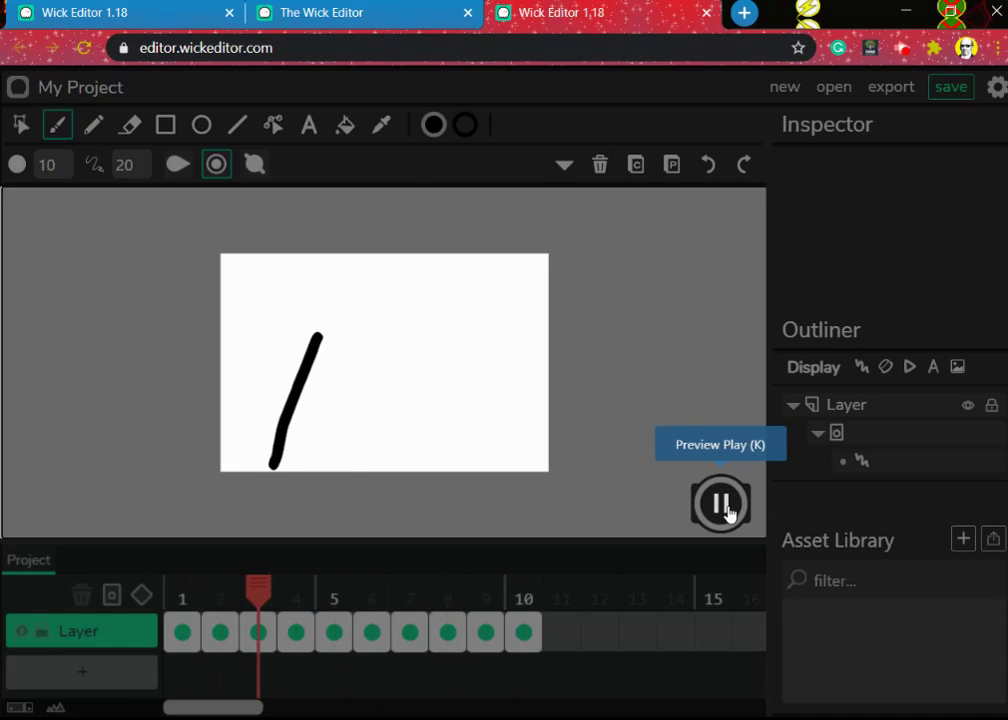
left_click(725, 510)
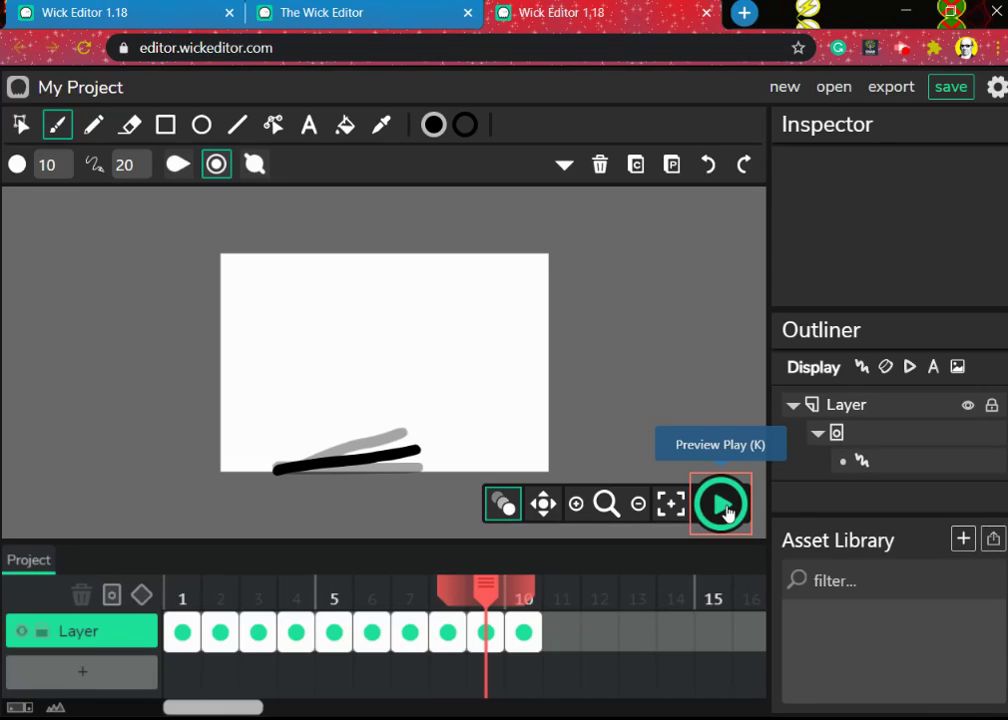
Add Layer 2, select its first frame, and set both stroke and fill colours to yellow
left_click(90, 672)
left_click(182, 673)
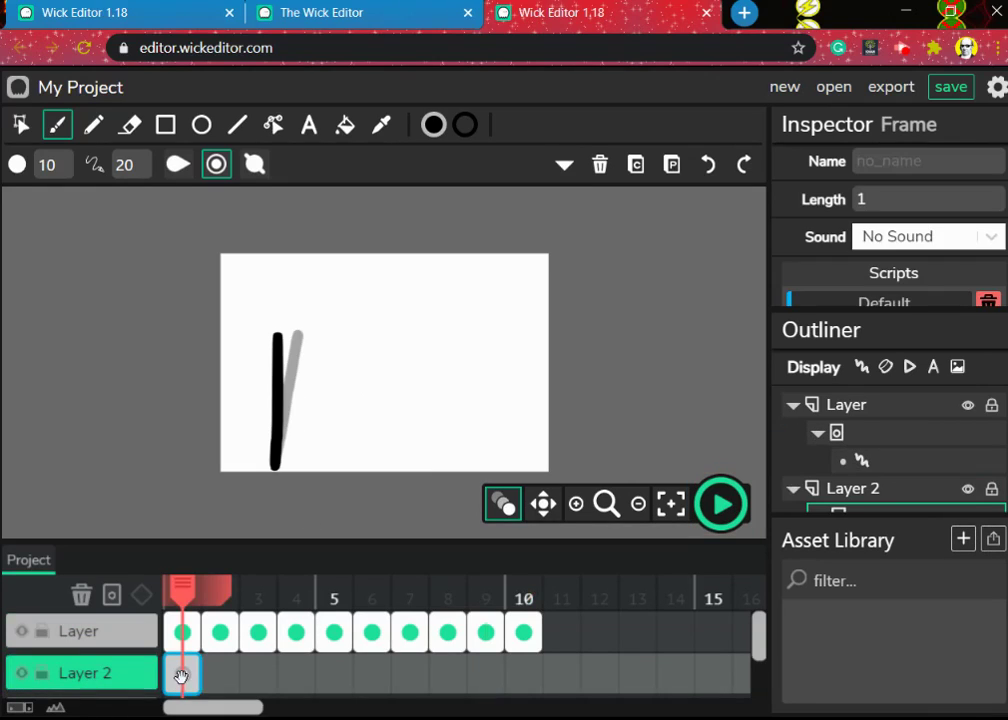
left_click(465, 124)
left_click(453, 203)
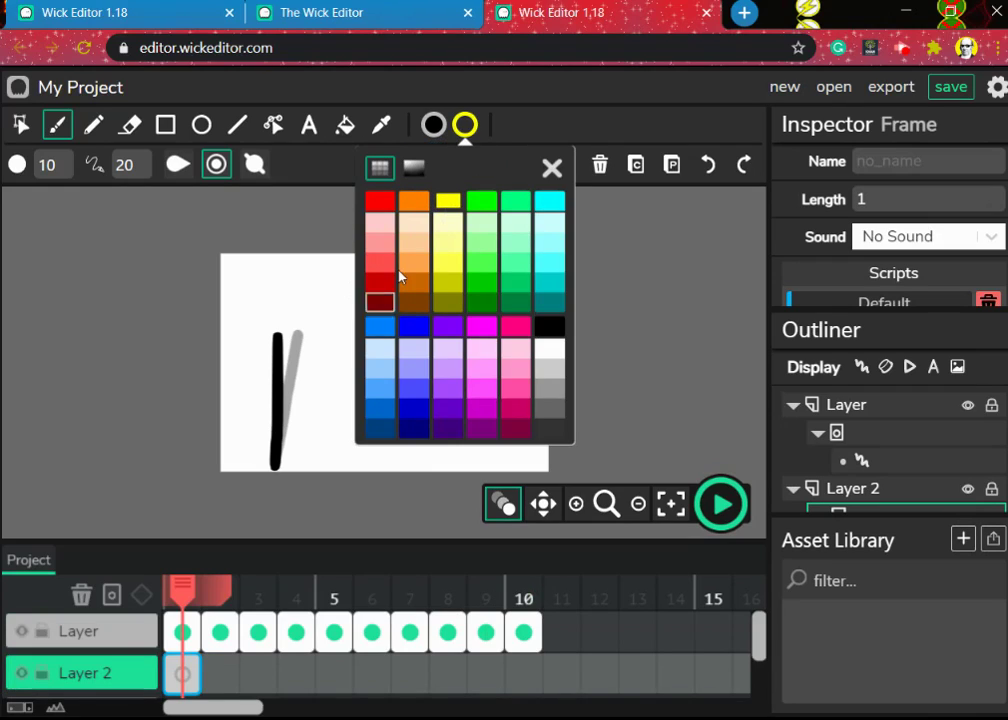
left_click(675, 213)
left_click(435, 126)
left_click(425, 203)
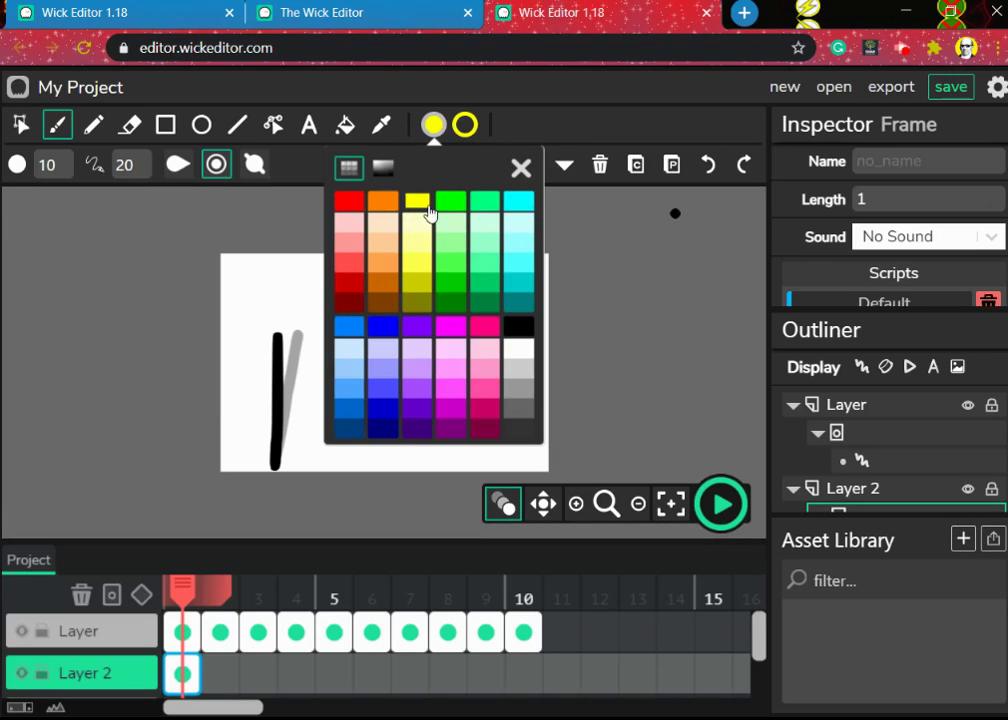
left_click(635, 257)
Undo the stray yellow and black dots, then paint a yellow sun near the top right
left_click(708, 164)
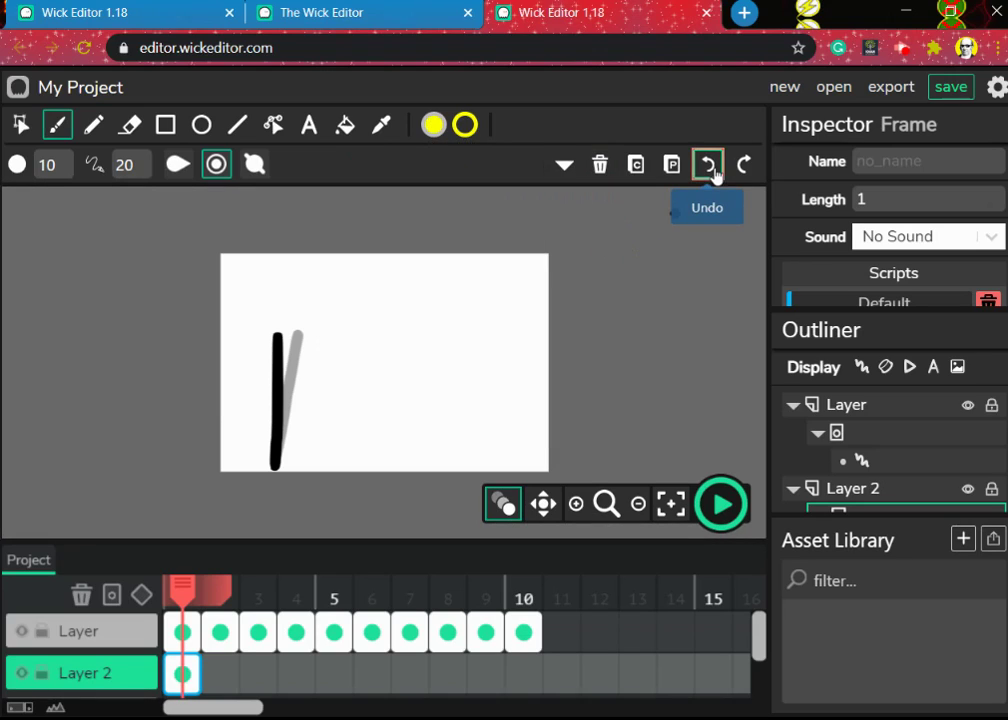
left_click(700, 170)
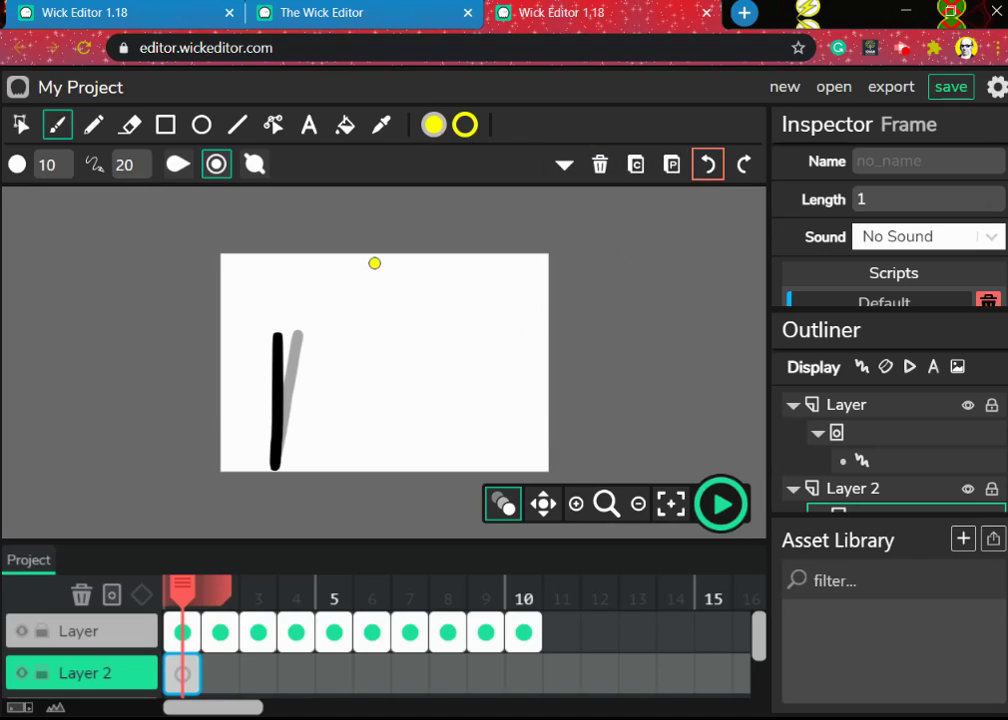
mouse_move(416, 283)
left_mouse_down()
mouse_move(387, 315)
mouse_move(409, 332)
mouse_move(437, 327)
mouse_move(444, 306)
mouse_move(436, 289)
mouse_move(413, 282)
mouse_move(394, 292)
mouse_move(391, 310)
mouse_move(410, 326)
mouse_move(438, 316)
mouse_move(407, 306)
left_mouse_up()
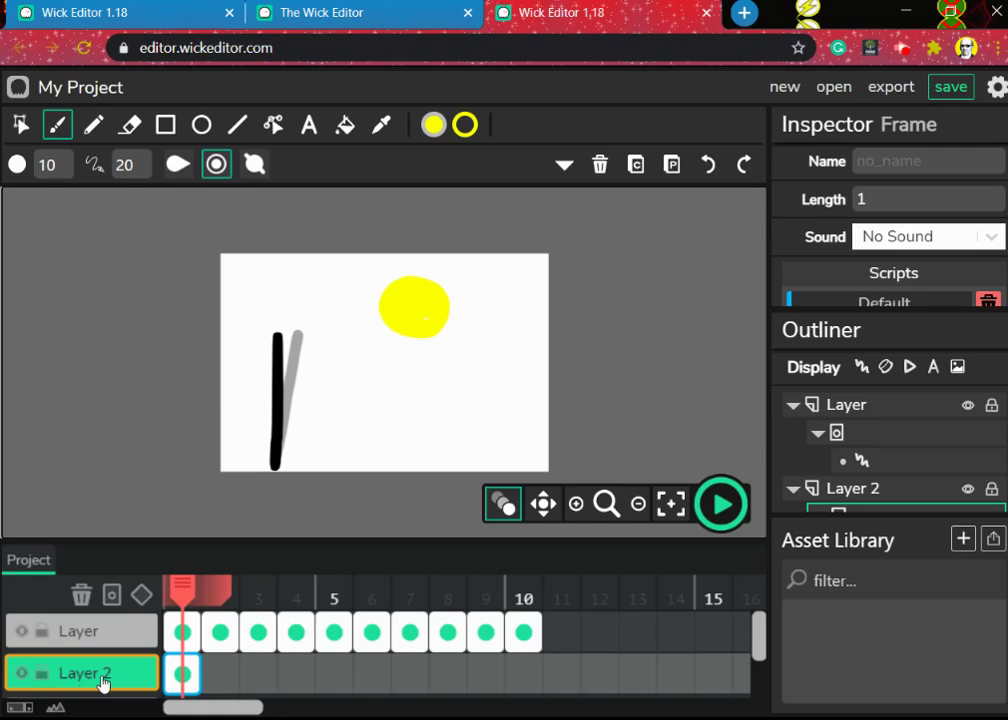
left_click(222, 671)
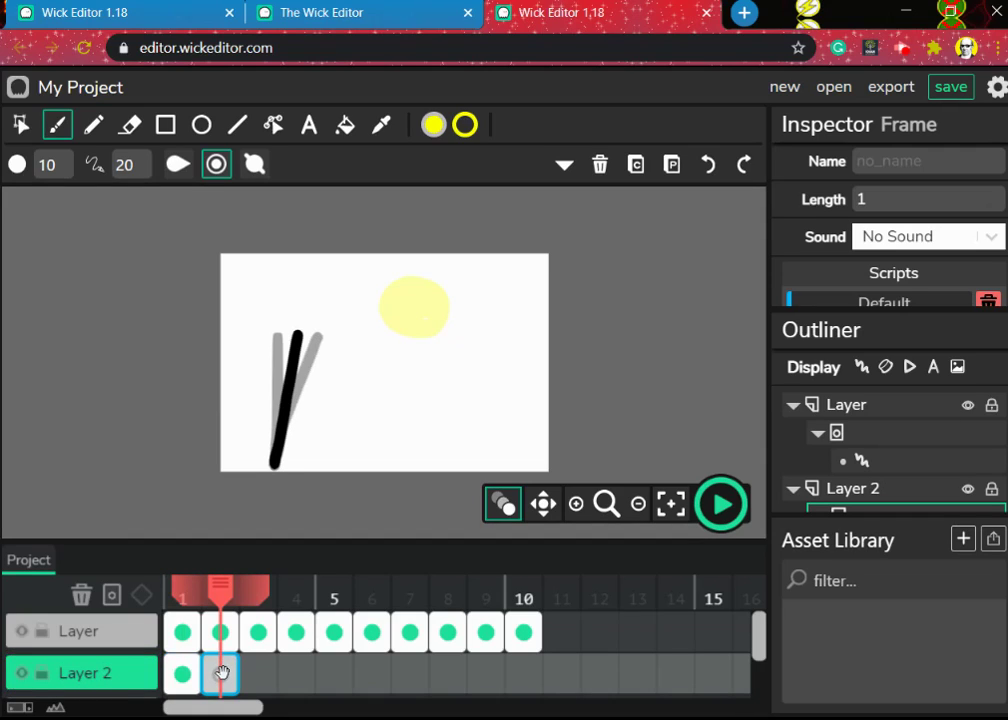
double_click(220, 670)
right_click(220, 677)
key("Escape")
left_click(600, 164)
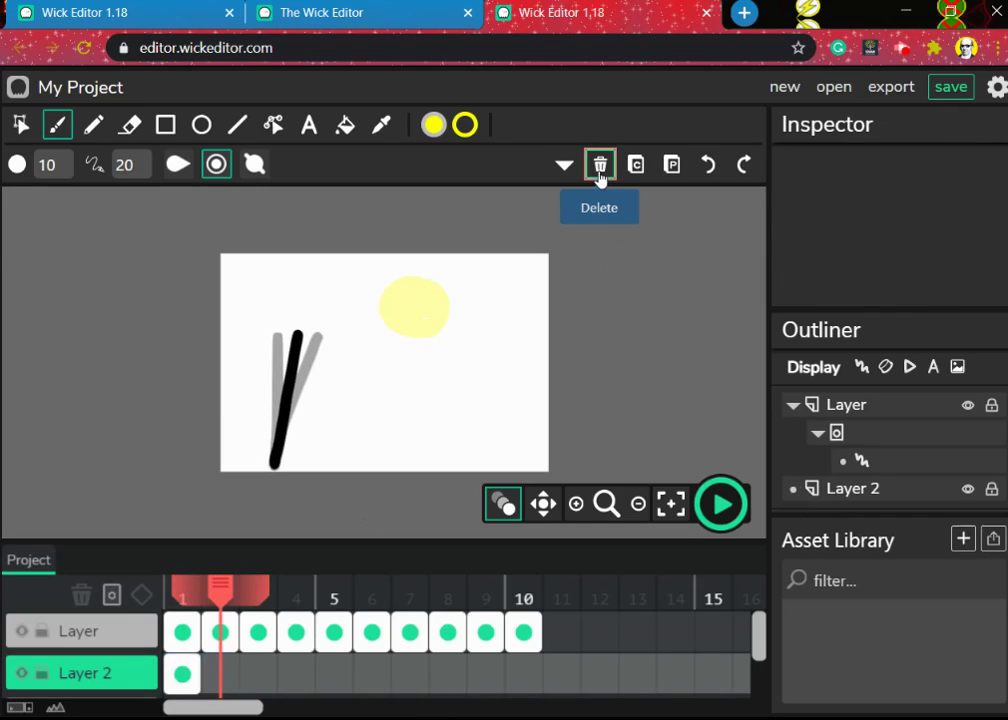
double_click(219, 676)
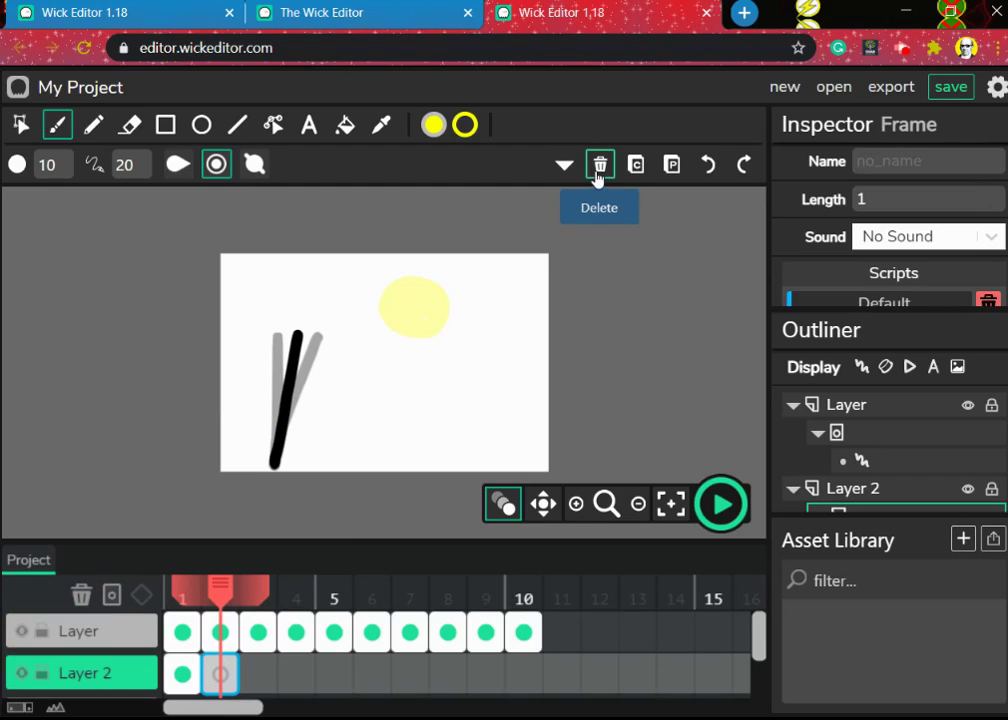
left_click(82, 595)
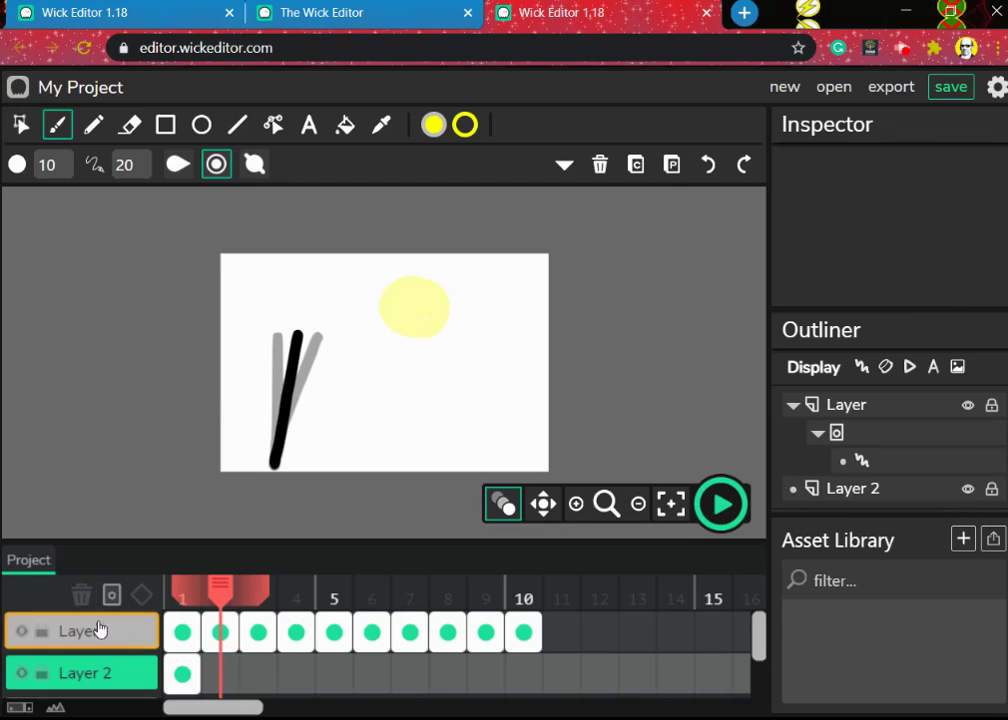
left_click(185, 675)
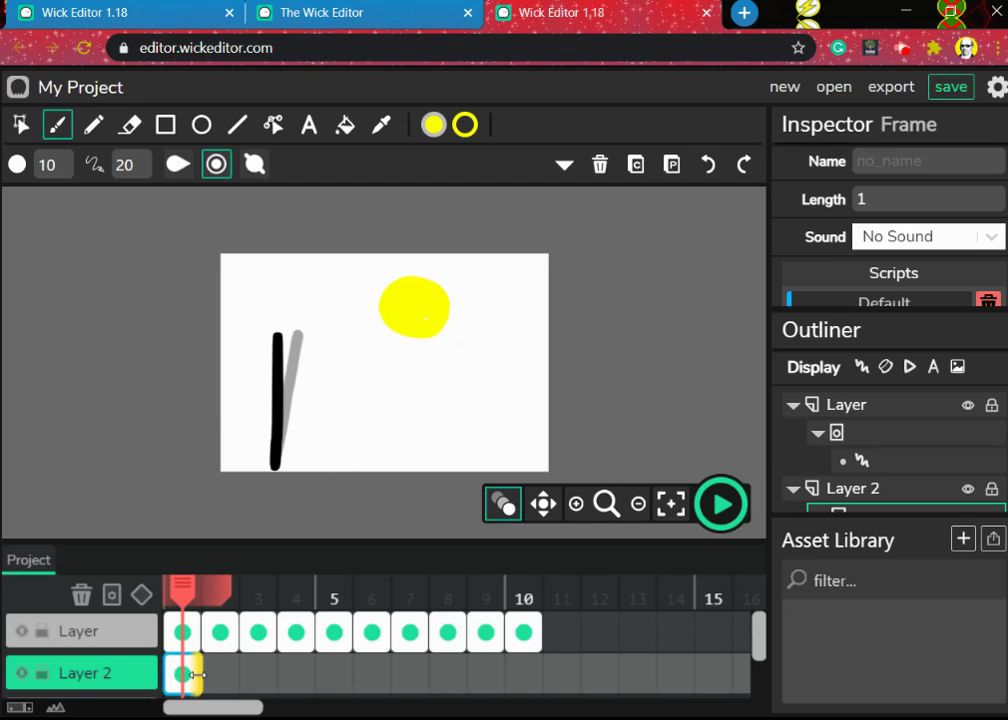
Stretch Layer 2's sun frame to frame 10, then play and stop the preview
left_click_drag(197, 675, 538, 680)
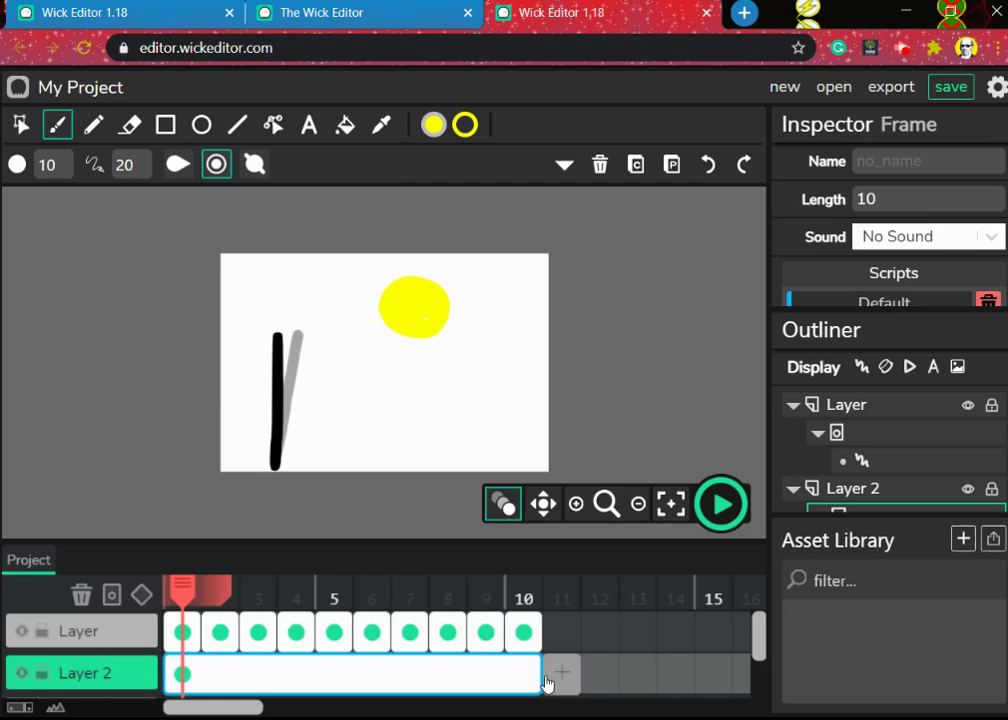
left_click(718, 506)
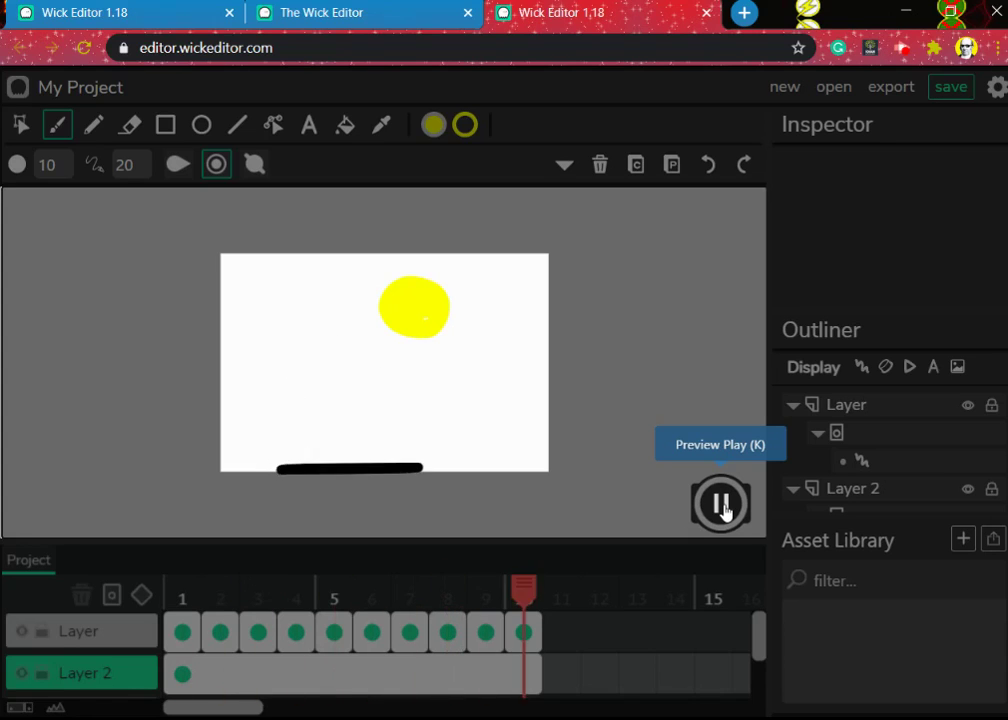
left_click(720, 507)
Shorten the yellow sun's frame to frames 1–6 and add a new keyframe at frame 7
left_click(524, 673)
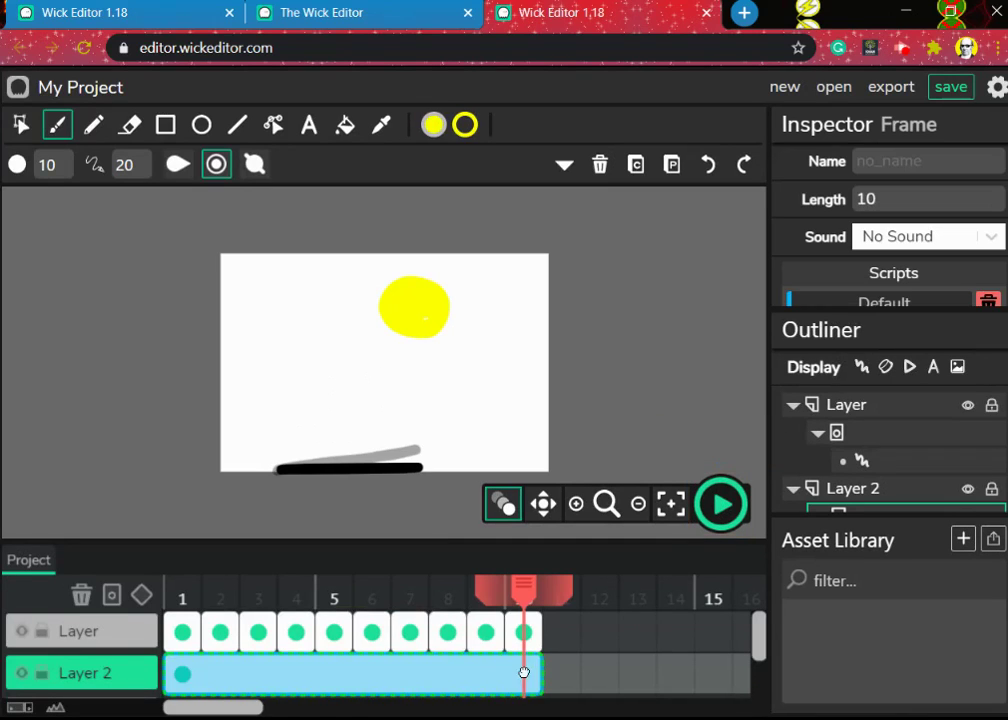
left_click_drag(524, 673, 390, 671)
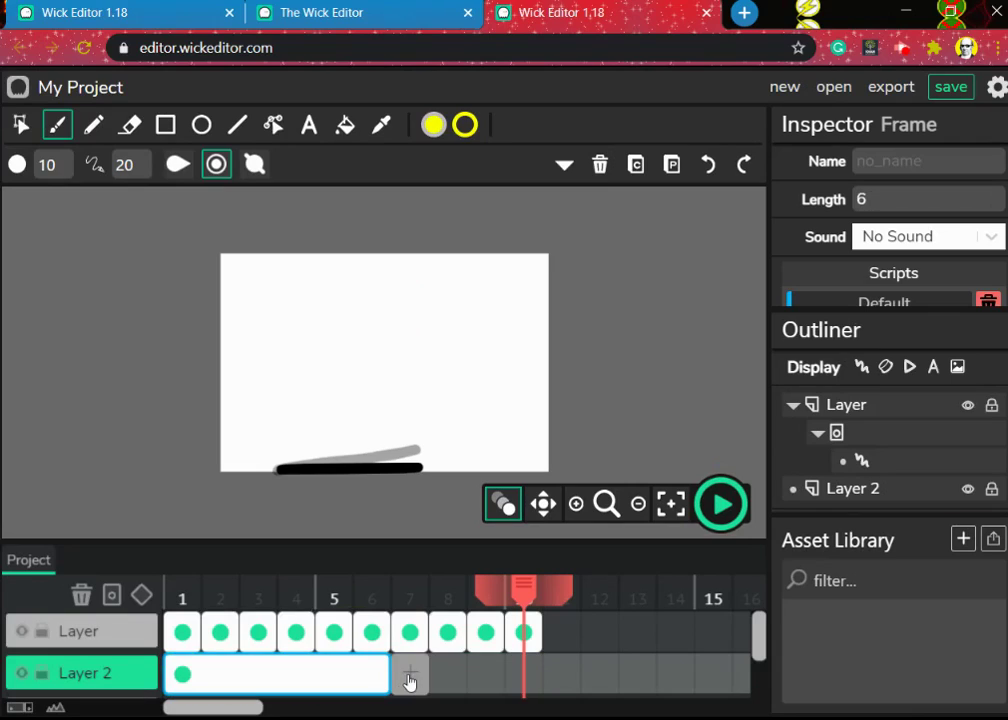
left_click(410, 679)
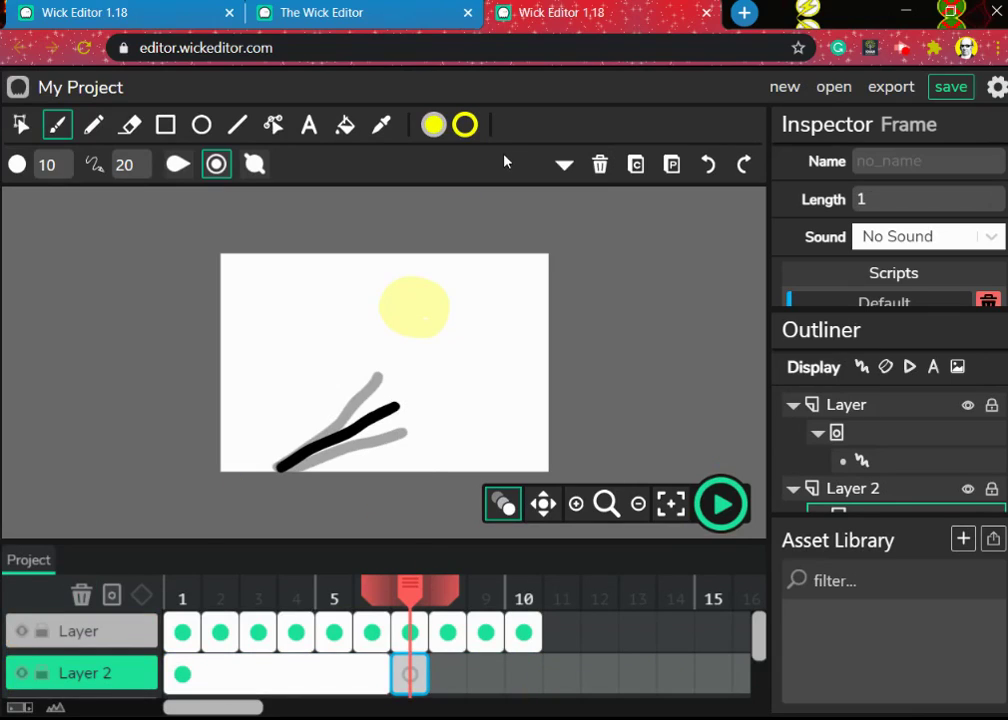
Paint a light orange sun on frame 7, extend it to frame 10, and preview
left_click(441, 136)
left_click(384, 262)
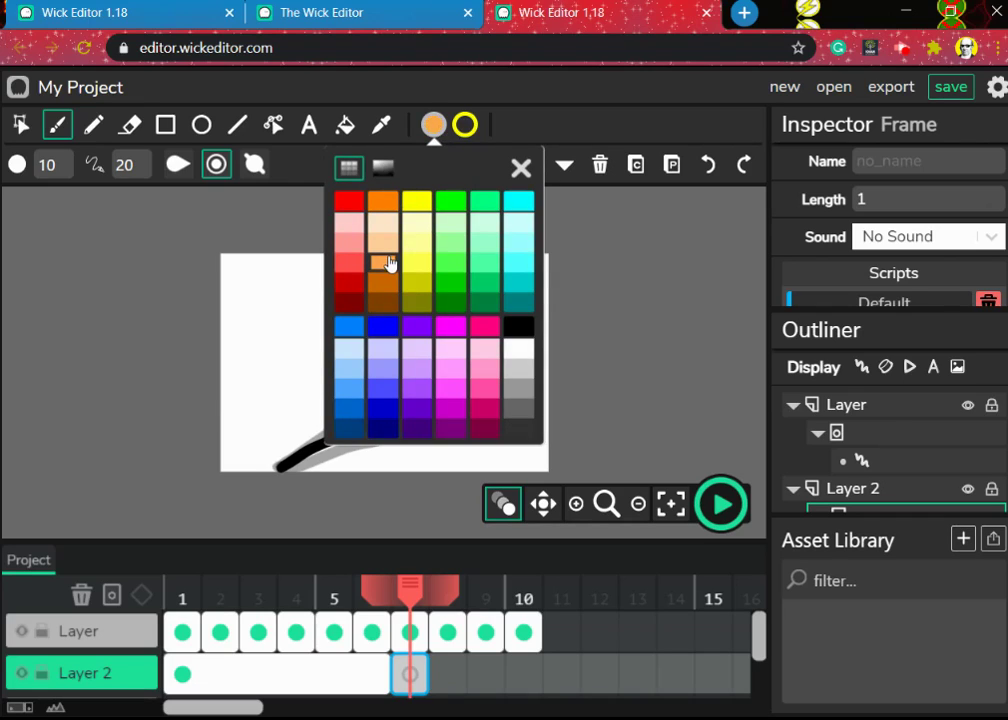
left_click(614, 238)
left_click(708, 164)
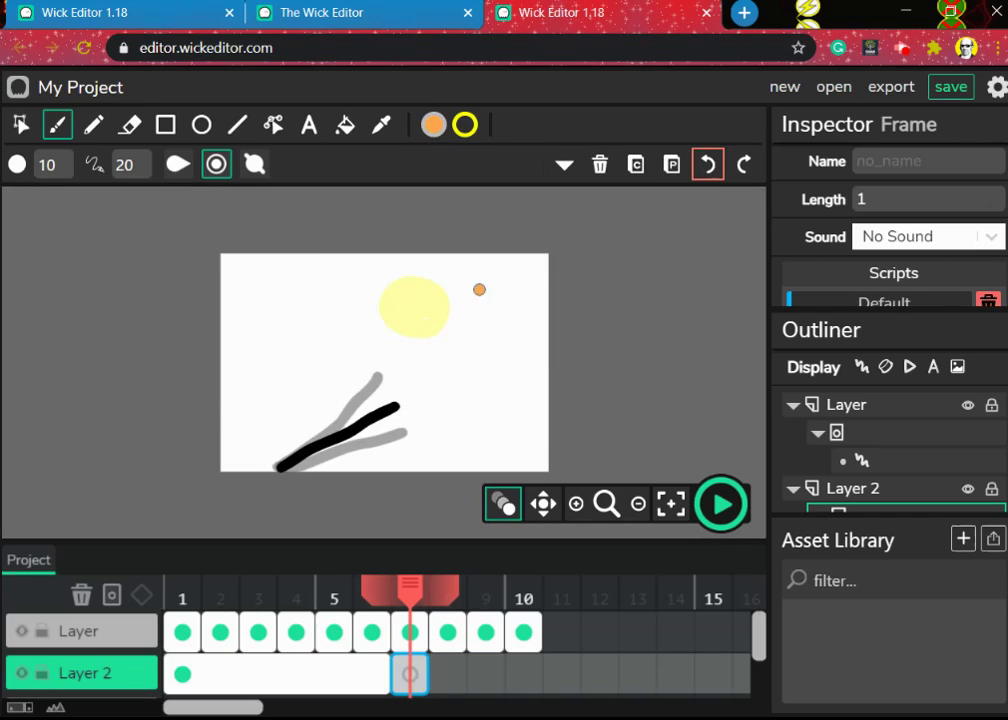
mouse_move(434, 289)
left_mouse_down()
mouse_move(400, 288)
mouse_move(392, 312)
mouse_move(411, 330)
mouse_move(431, 331)
mouse_move(442, 311)
mouse_move(408, 283)
mouse_move(391, 298)
mouse_move(420, 312)
left_mouse_up()
left_click_drag(426, 674, 561, 679)
left_click(720, 505)
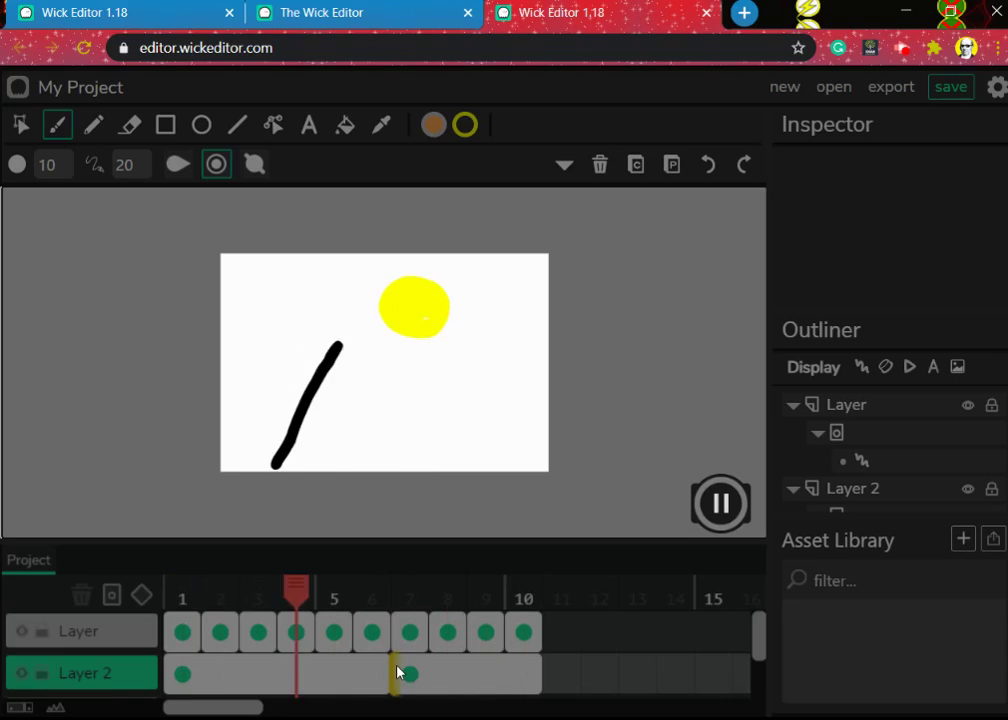
Delete Layer 2's orange-sun frame spanning frames 7–10, keeping the six-frame yellow sun
left_click(716, 502)
left_click(505, 669)
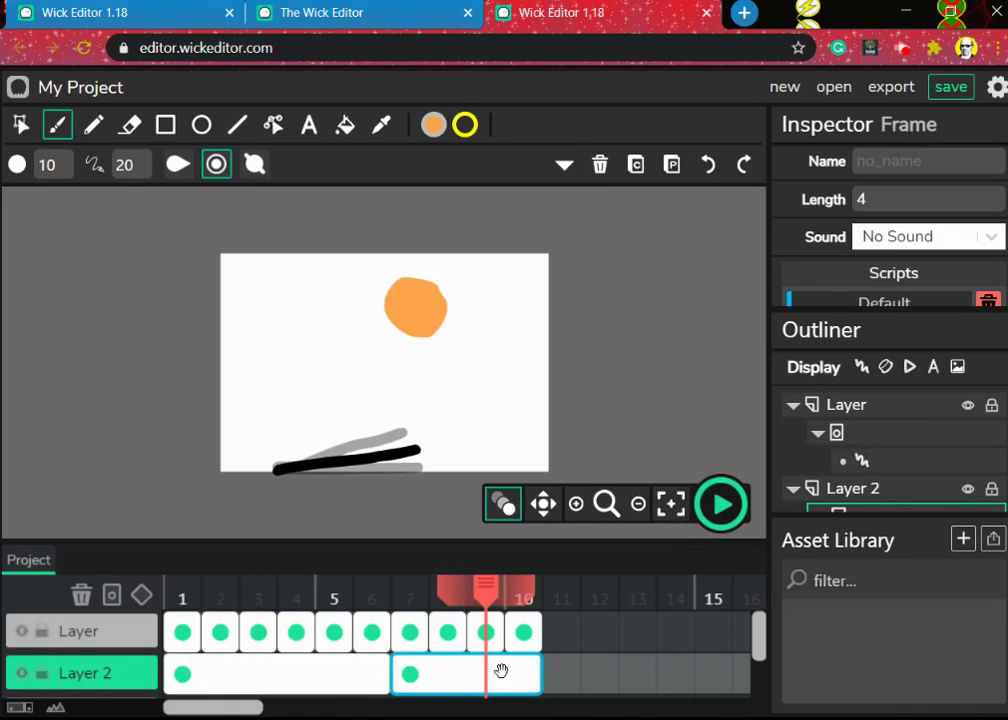
left_click(600, 164)
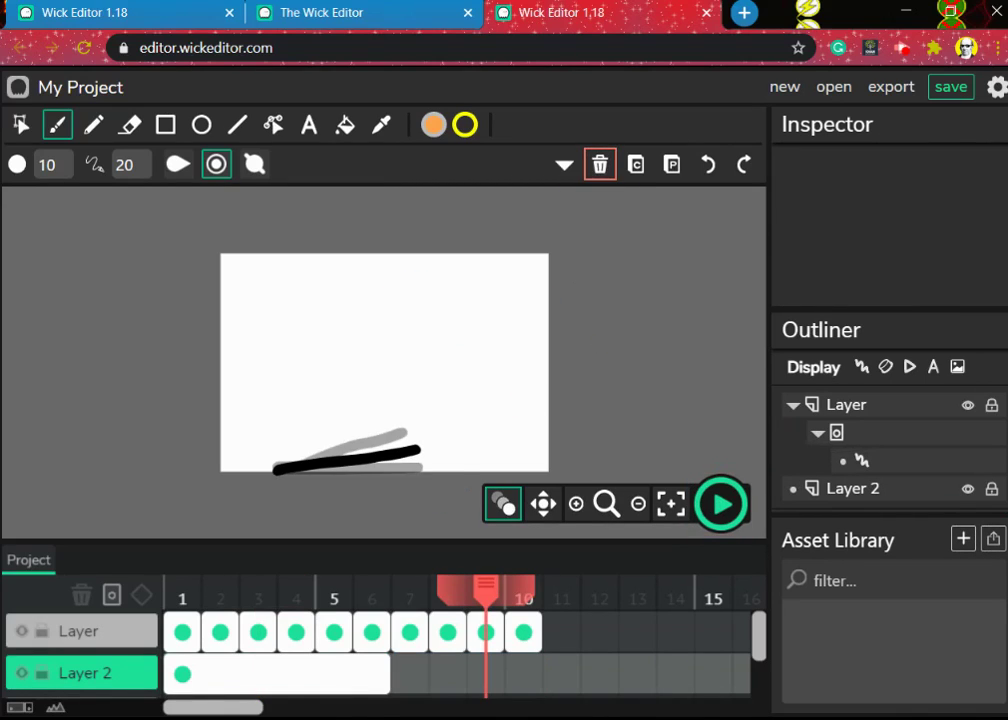
left_click(293, 677)
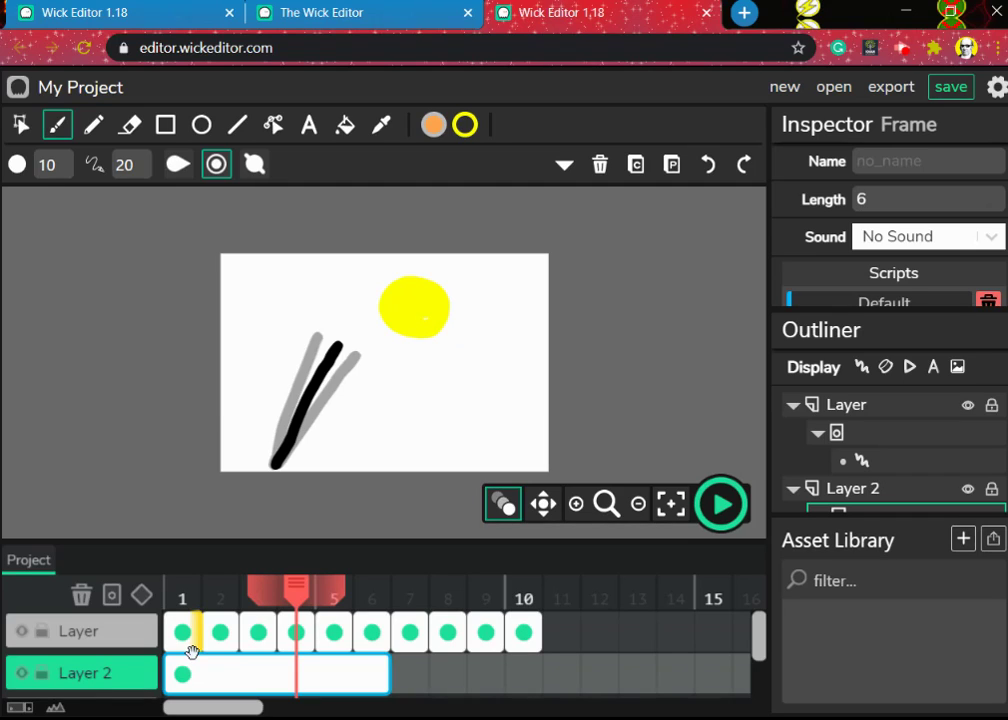
Toggle Layer 2's visibility in the Outliner to check it, leaving it visible
scroll(907, 434, "down", 1)
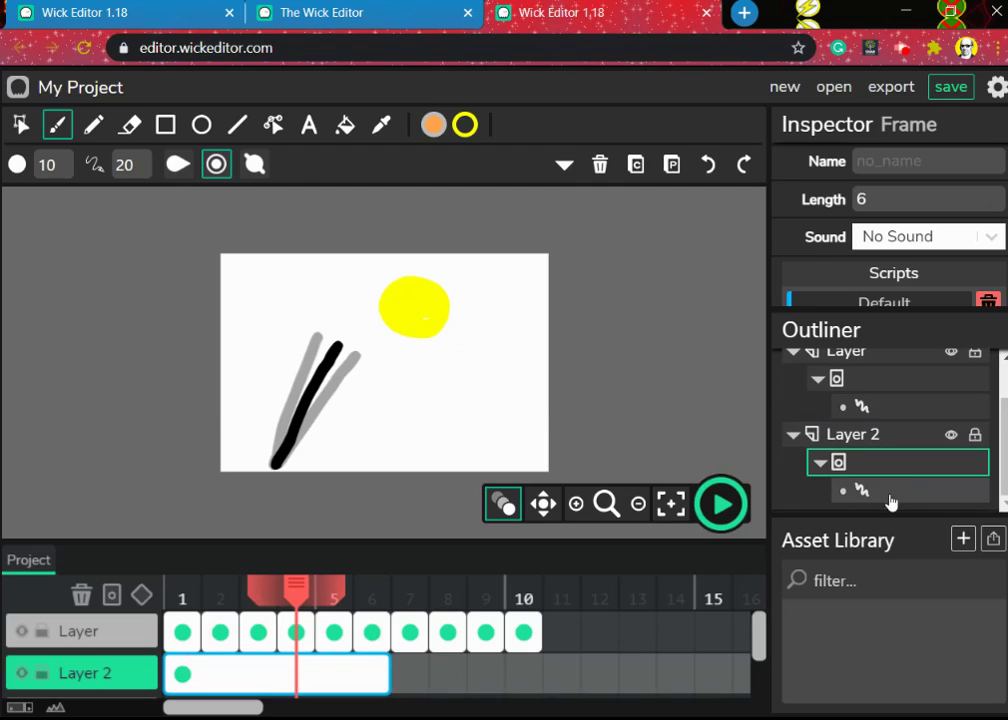
left_click(792, 434)
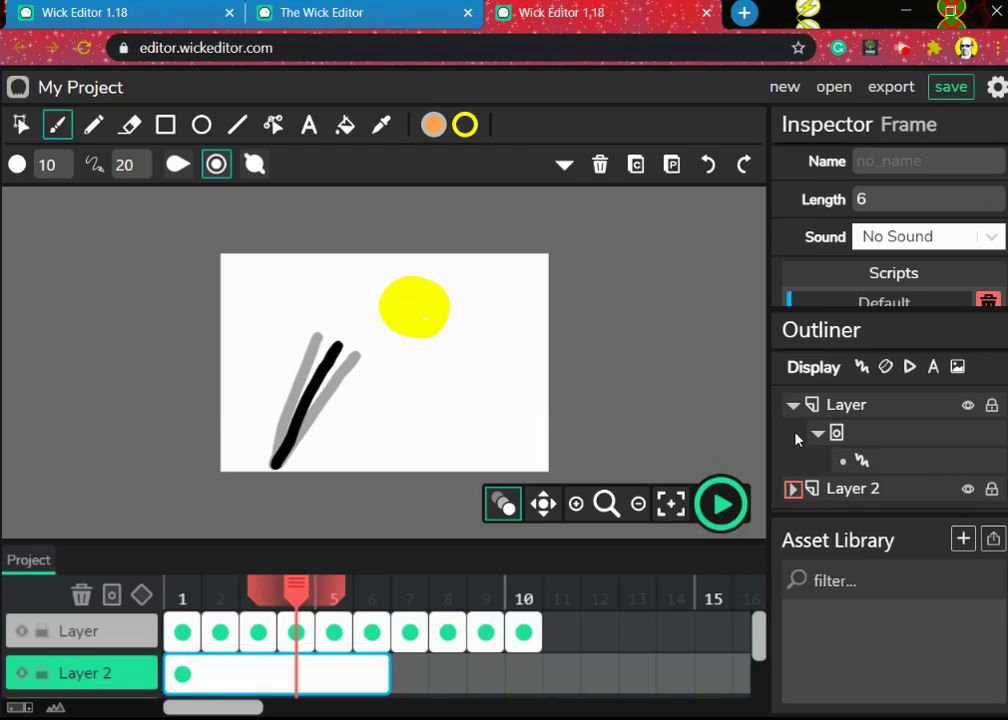
left_click(793, 489)
left_click(949, 490)
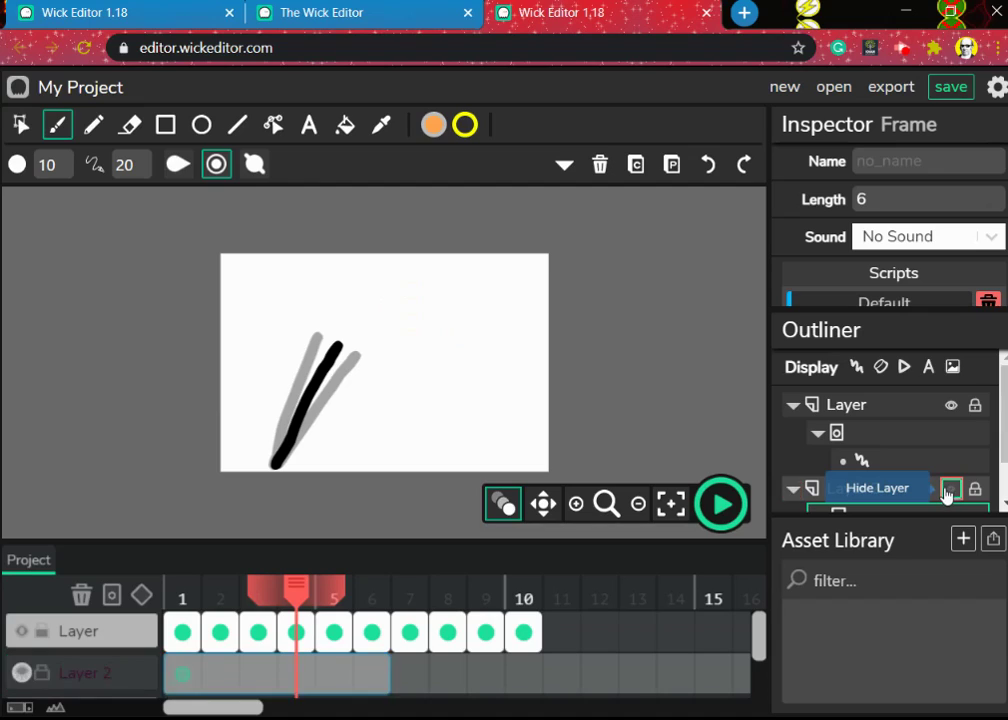
left_click(949, 490)
left_click(951, 490)
left_click(951, 490)
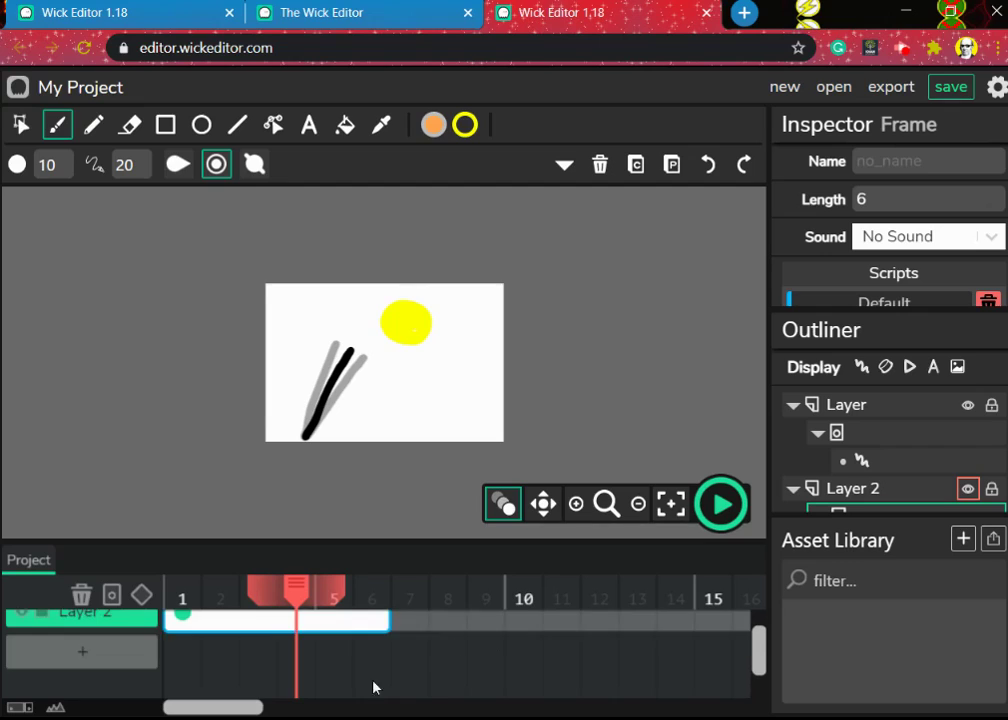
Add Layer 3 with a frame at frame 1 and paint a green zigzag across the stage
left_click(80, 655)
left_click(186, 655)
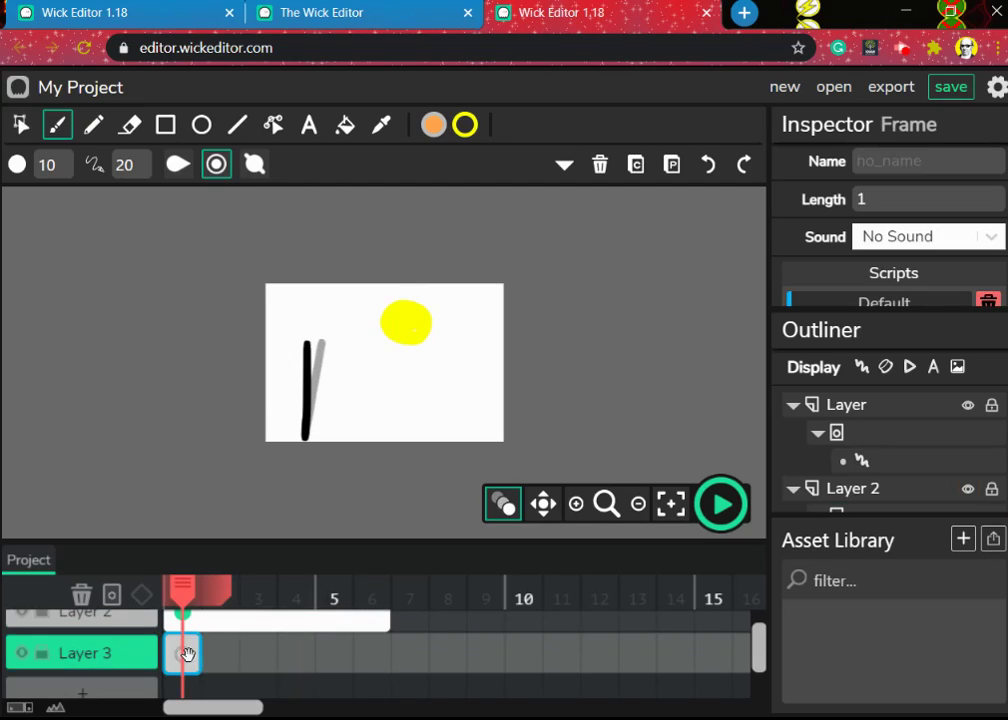
left_click(433, 124)
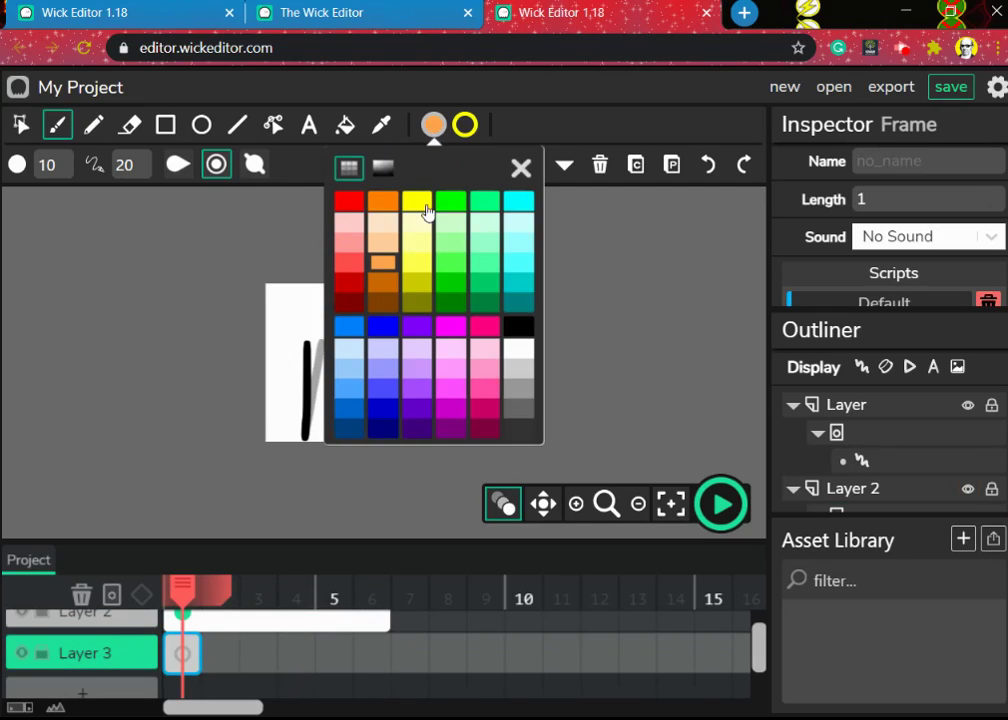
left_click(451, 201)
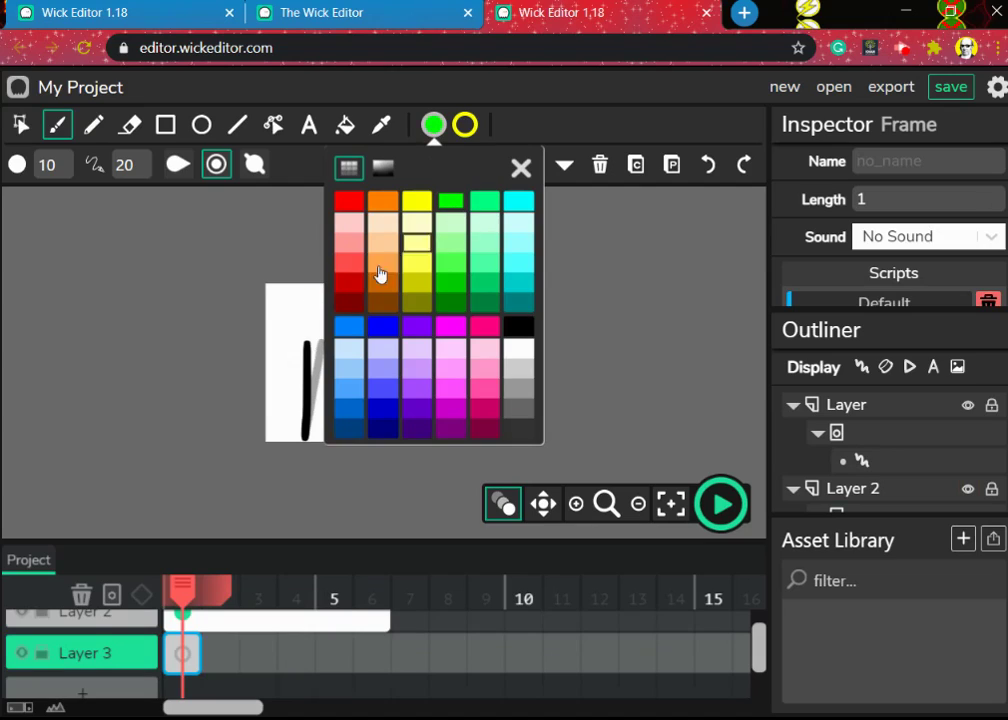
left_click(205, 272)
mouse_move(280, 308)
left_mouse_down()
mouse_move(317, 330)
mouse_move(413, 302)
mouse_move(429, 365)
mouse_move(481, 416)
left_mouse_up()
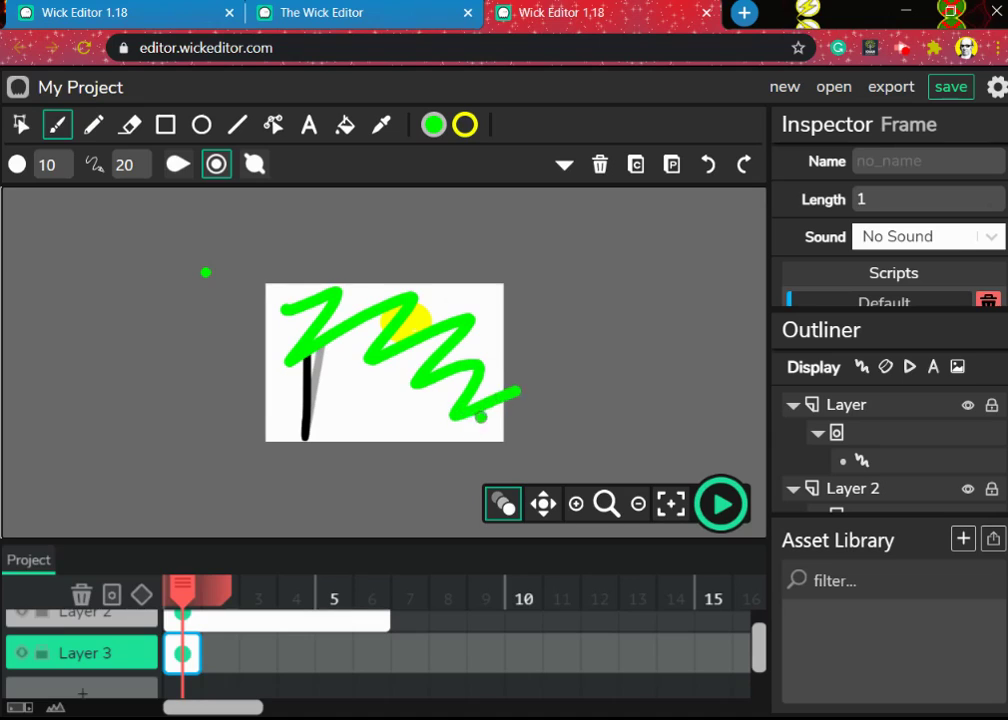
Extend Layer 3's frame to frame 11 and preview the animation
left_click_drag(198, 657, 580, 670)
left_click(718, 503)
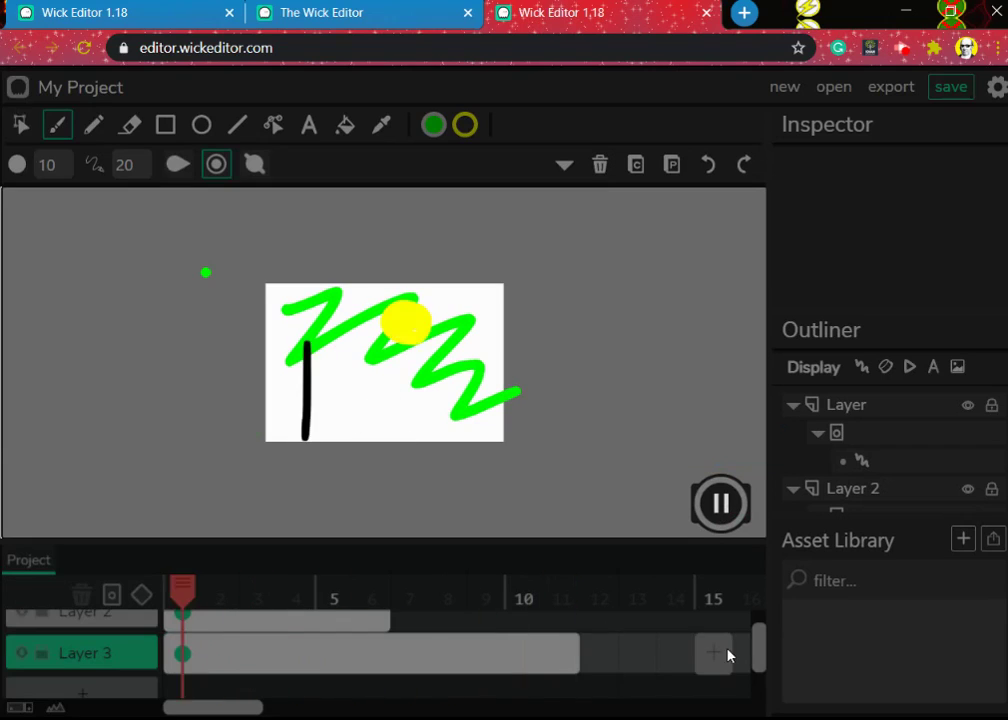
left_click(719, 514)
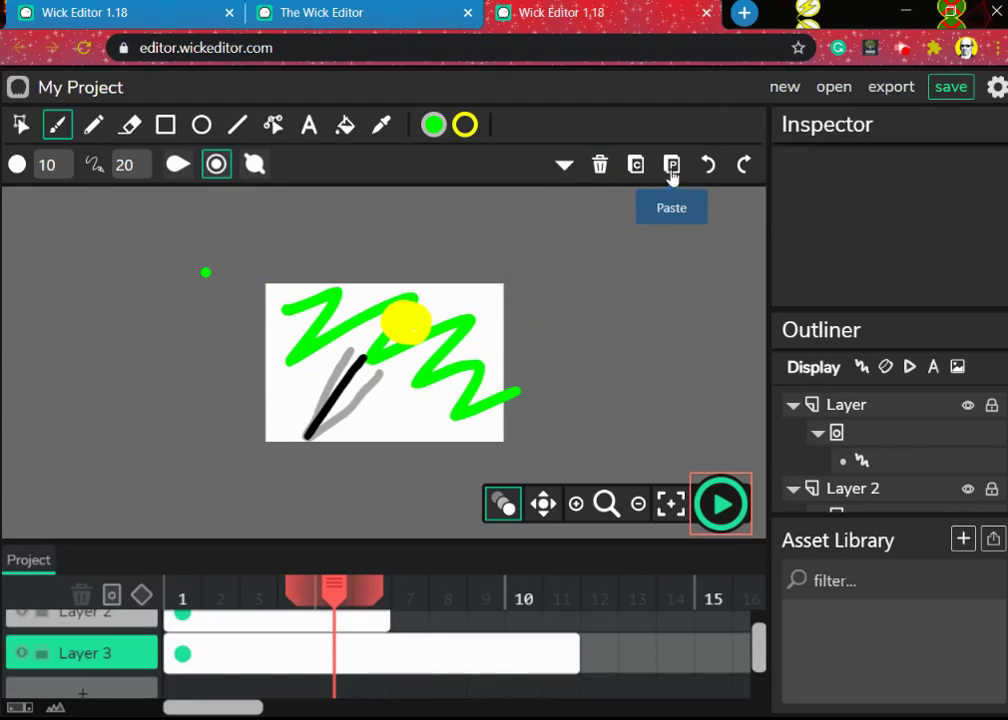
Delete Layer 3's green zigzag frame, leaving the layer empty
left_click(707, 166)
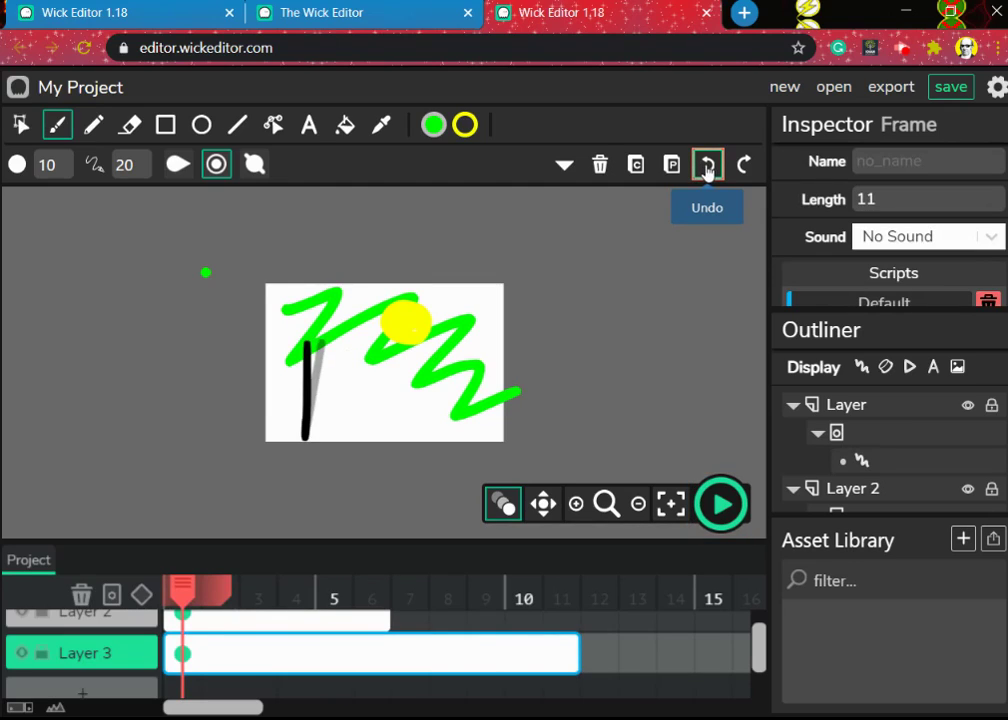
right_click(272, 658)
left_click(224, 665)
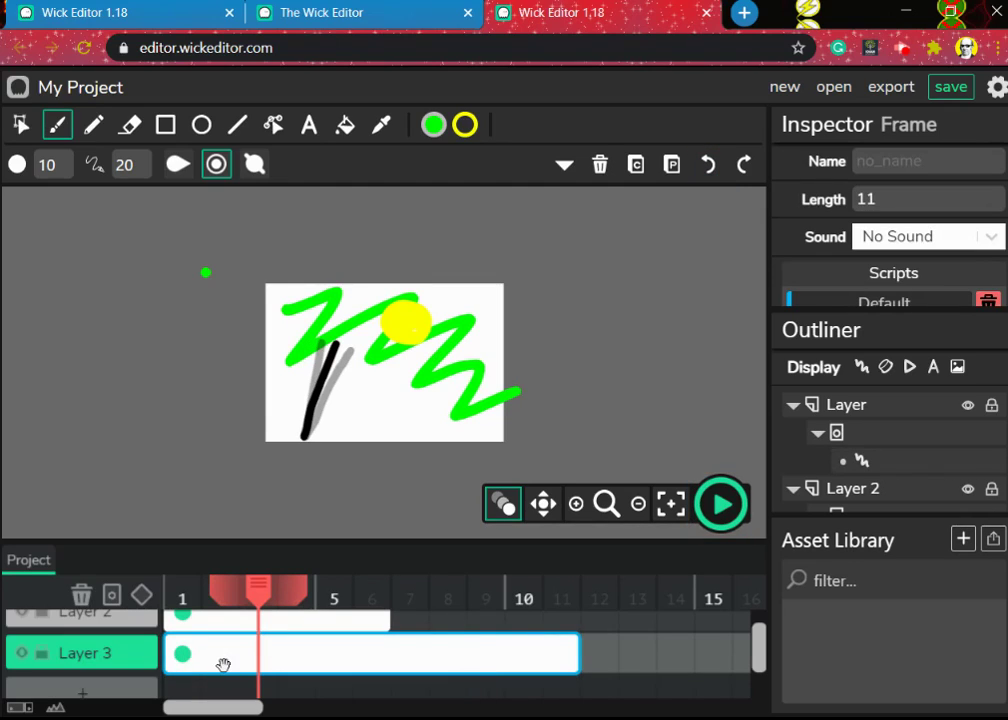
left_click(82, 595)
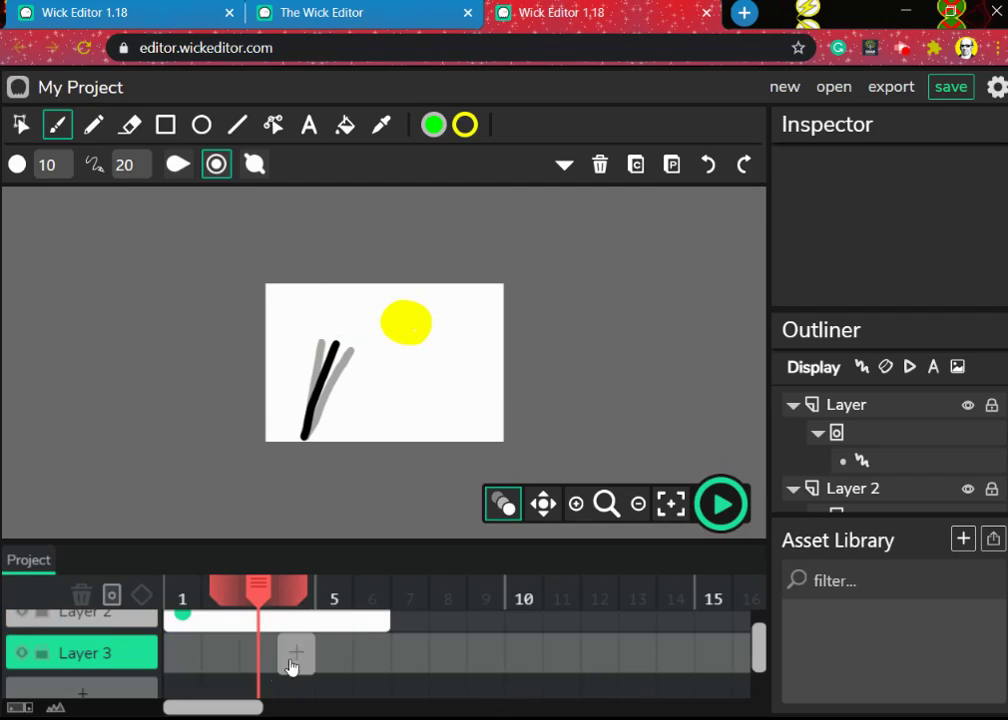
scroll(291, 667, "up", 2)
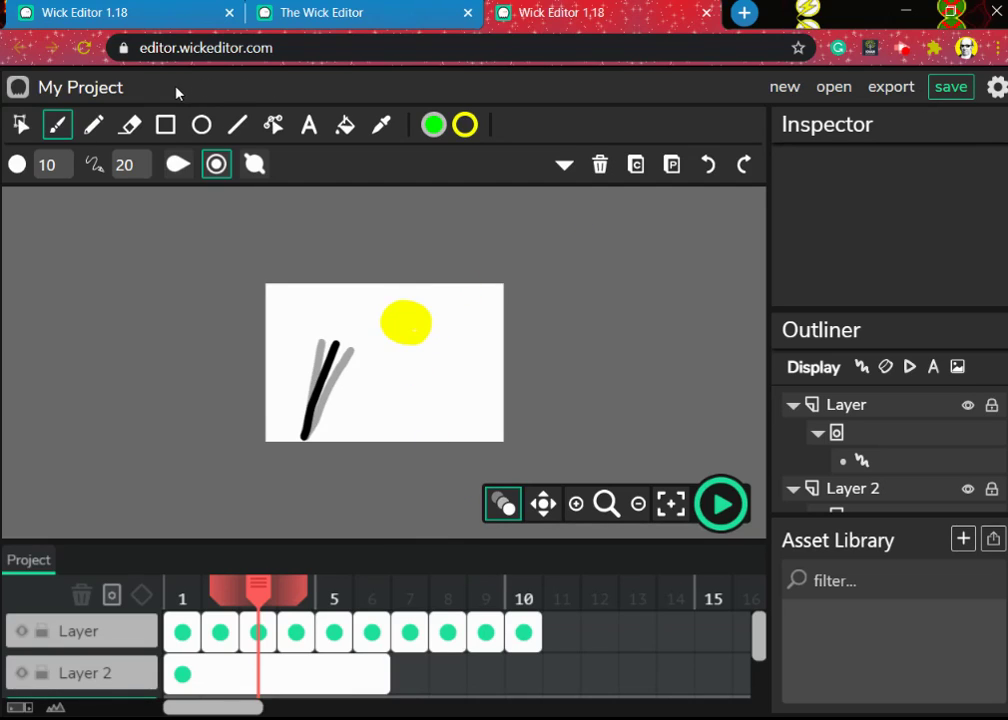
Replace the project name with 'Whatever you want' in Project Settings and apply
left_click(118, 89)
left_click(512, 333)
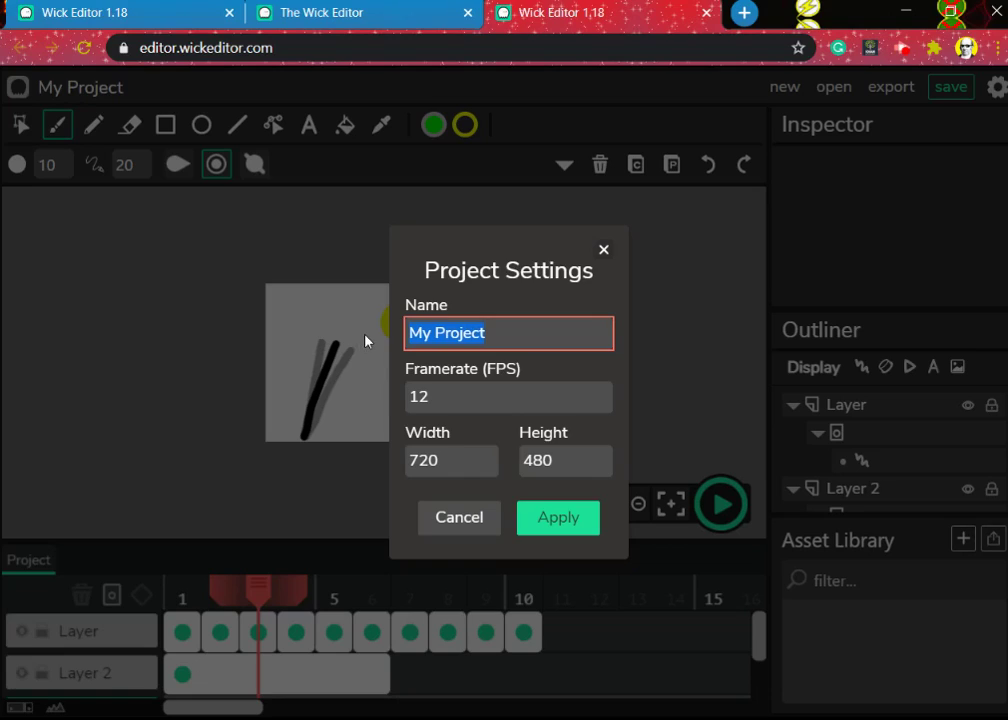
type("Whateve")
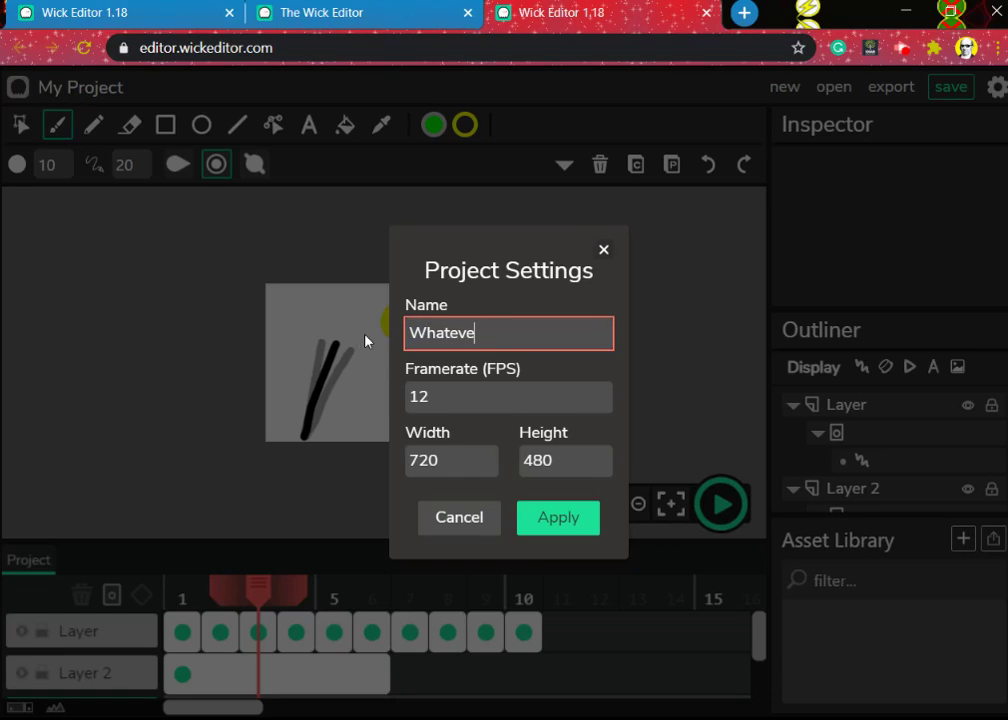
type("r you want")
left_click(443, 396)
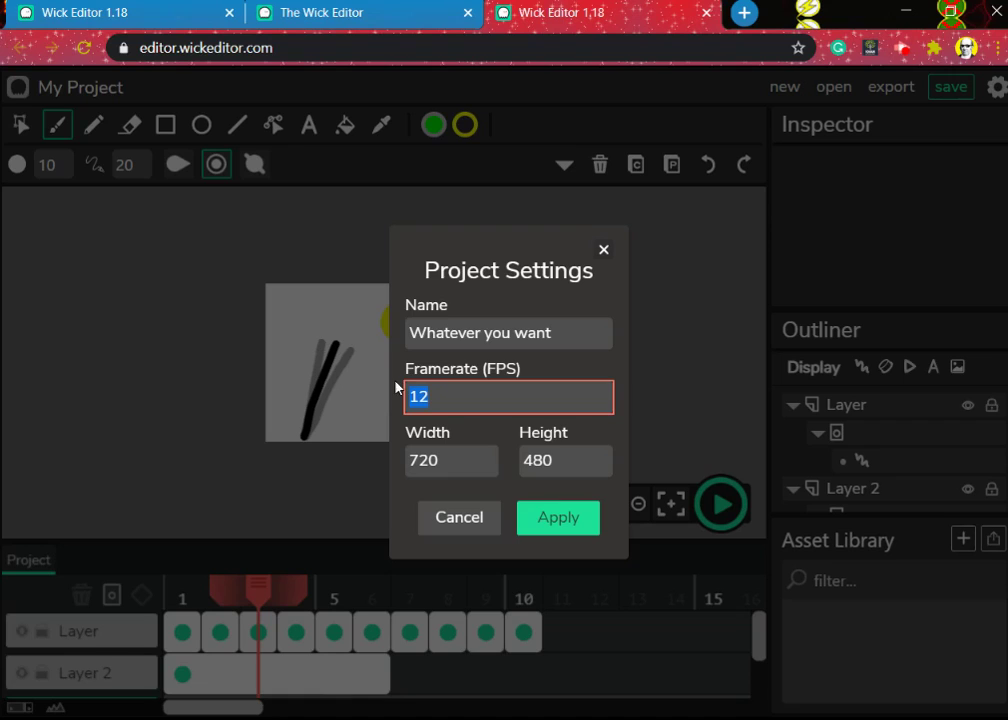
left_click(557, 517)
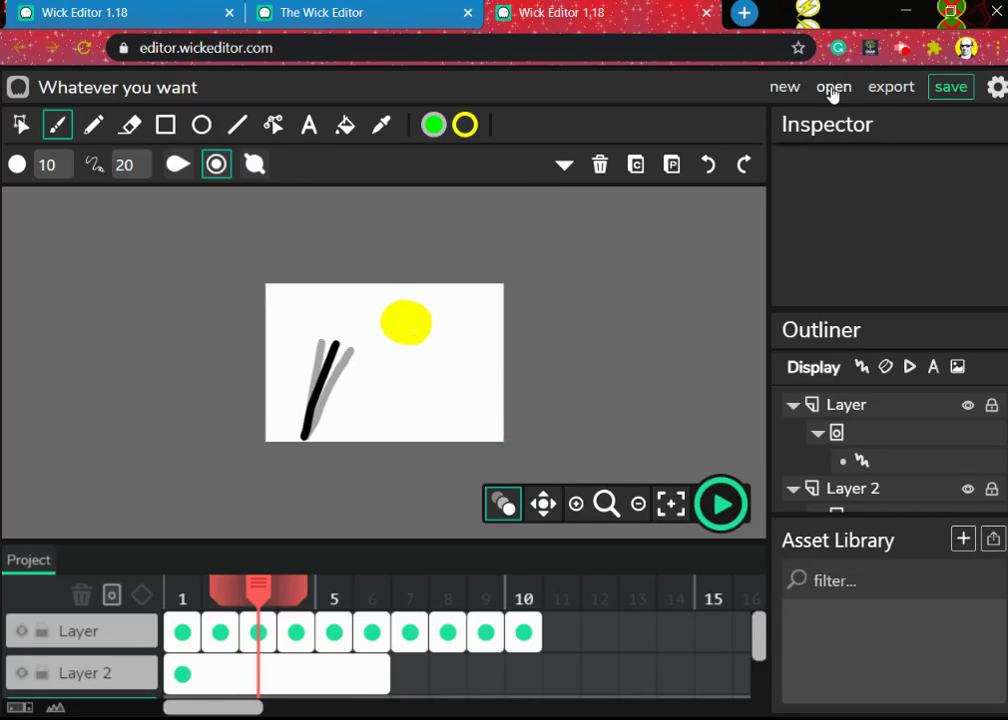
Save the project as a .wick file and dismiss the success notice
left_click(942, 90)
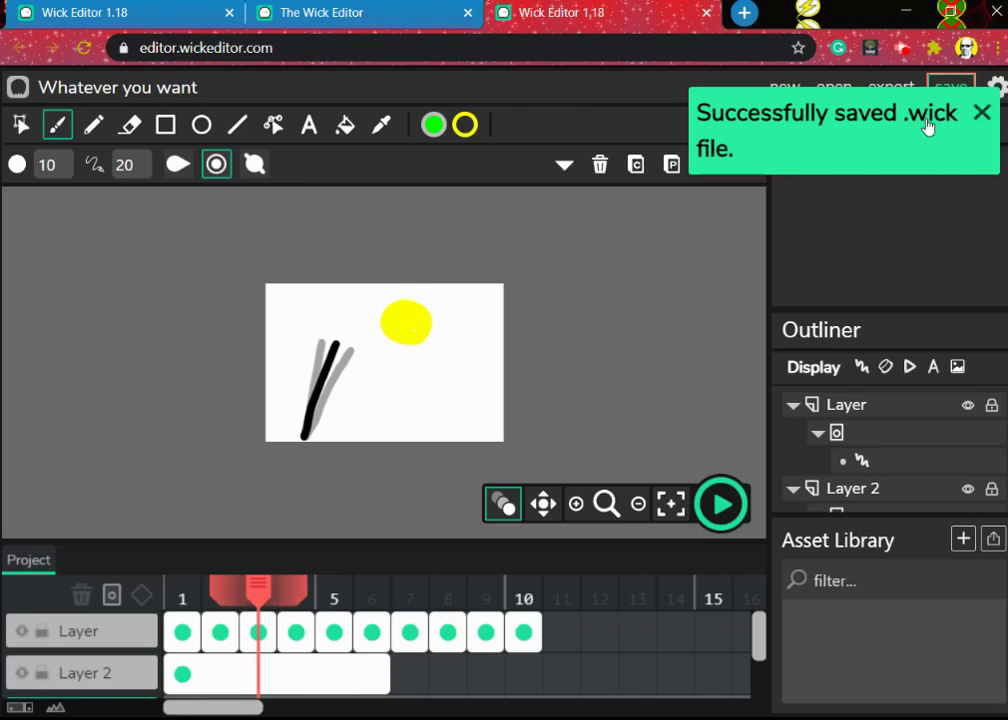
left_click(981, 114)
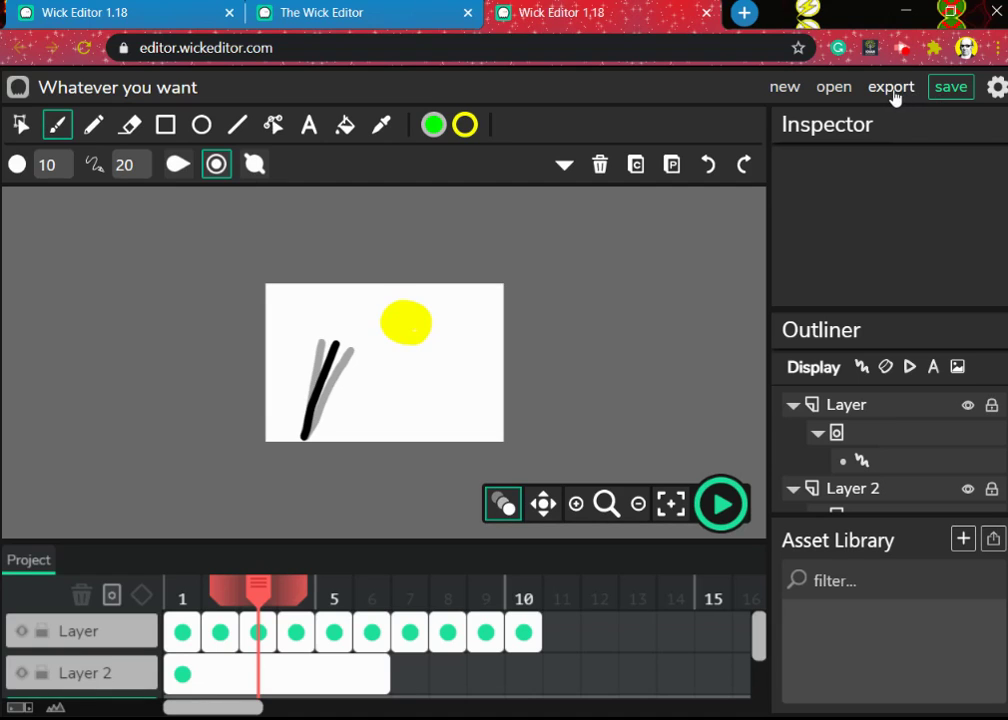
left_click(891, 89)
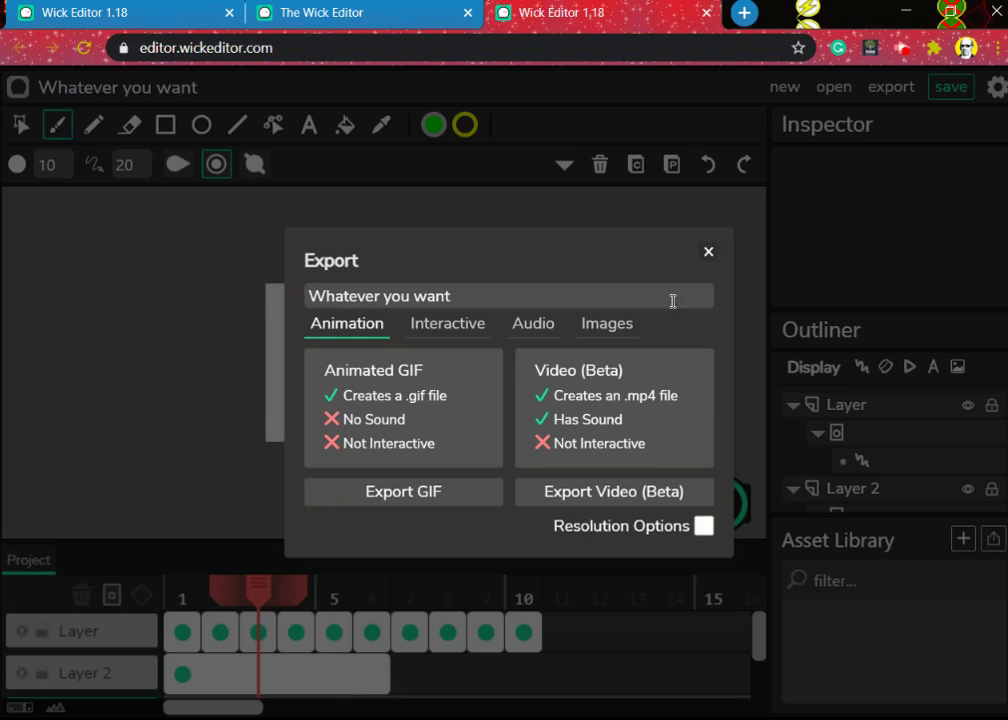
left_click(709, 251)
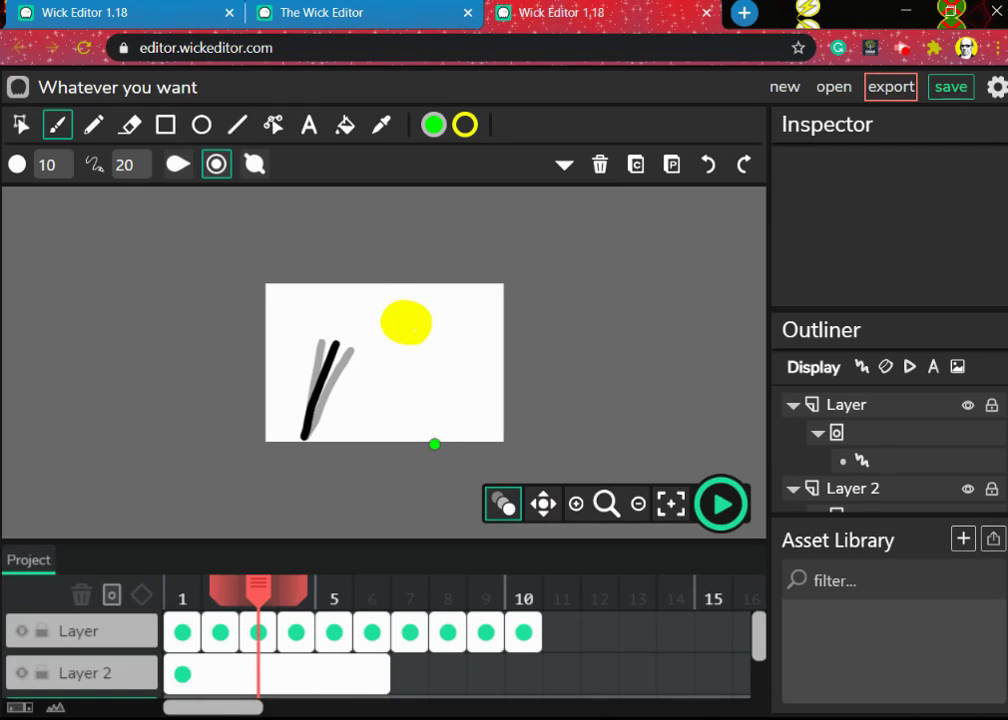